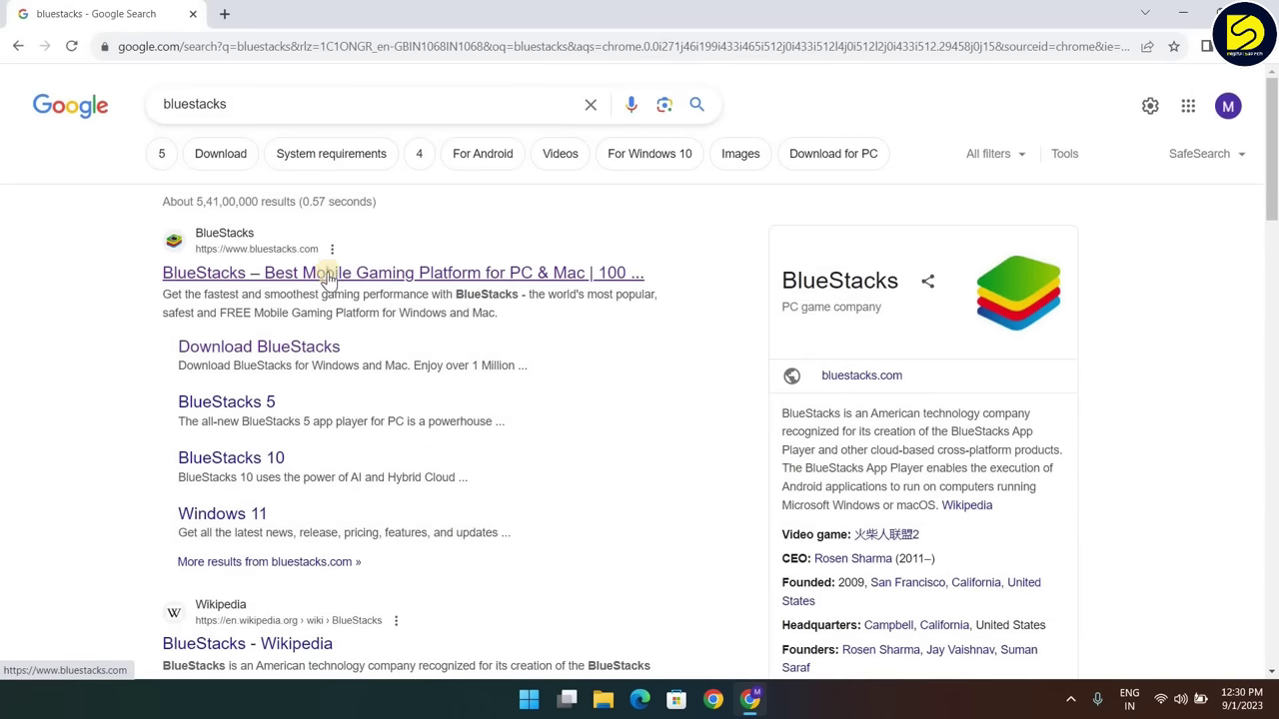
- Open the official BlueStacks website from the search results and go to its page listing all download versions
left_click(329, 275)
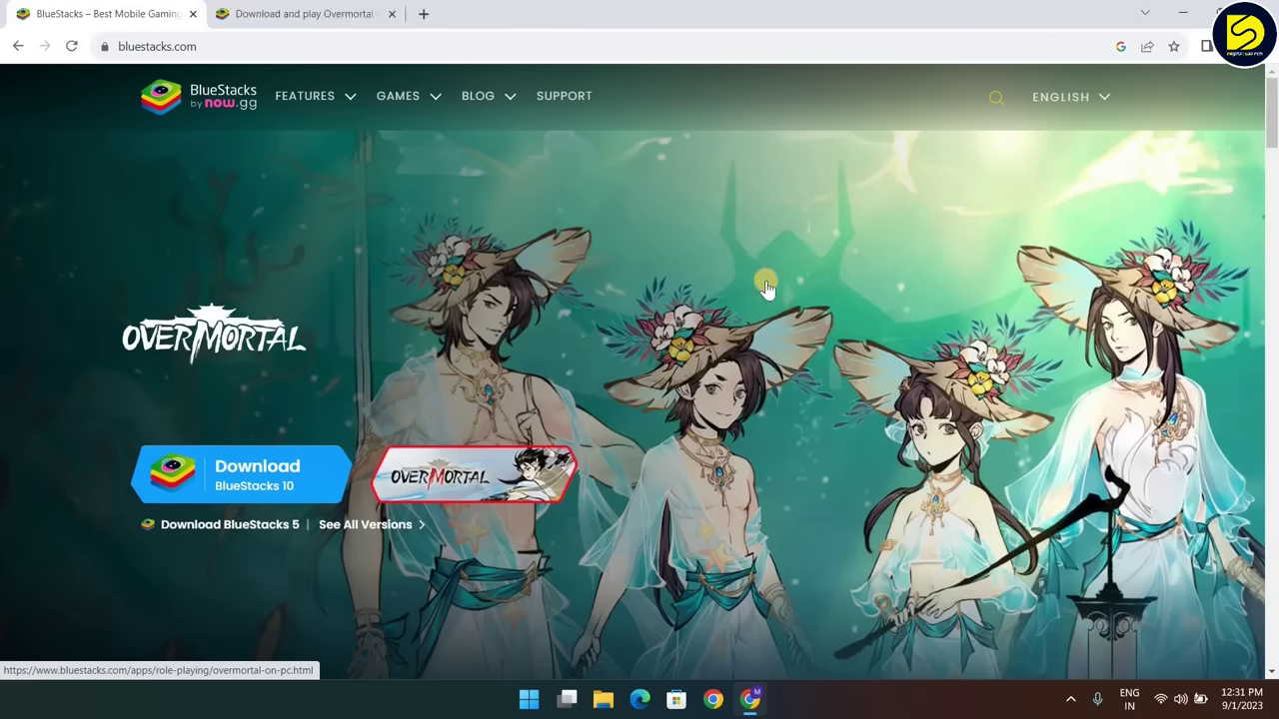
scroll(759, 282, "down", 8)
scroll(768, 280, "down", 5)
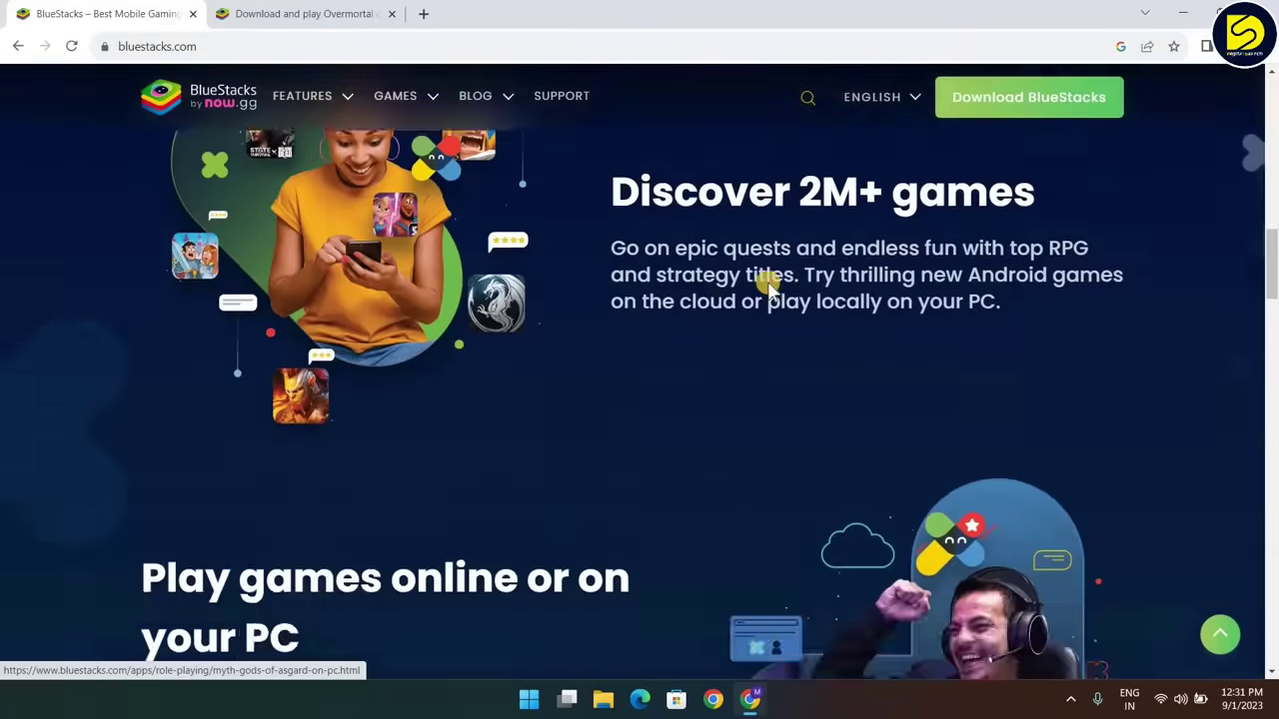
scroll(768, 281, "up", 15)
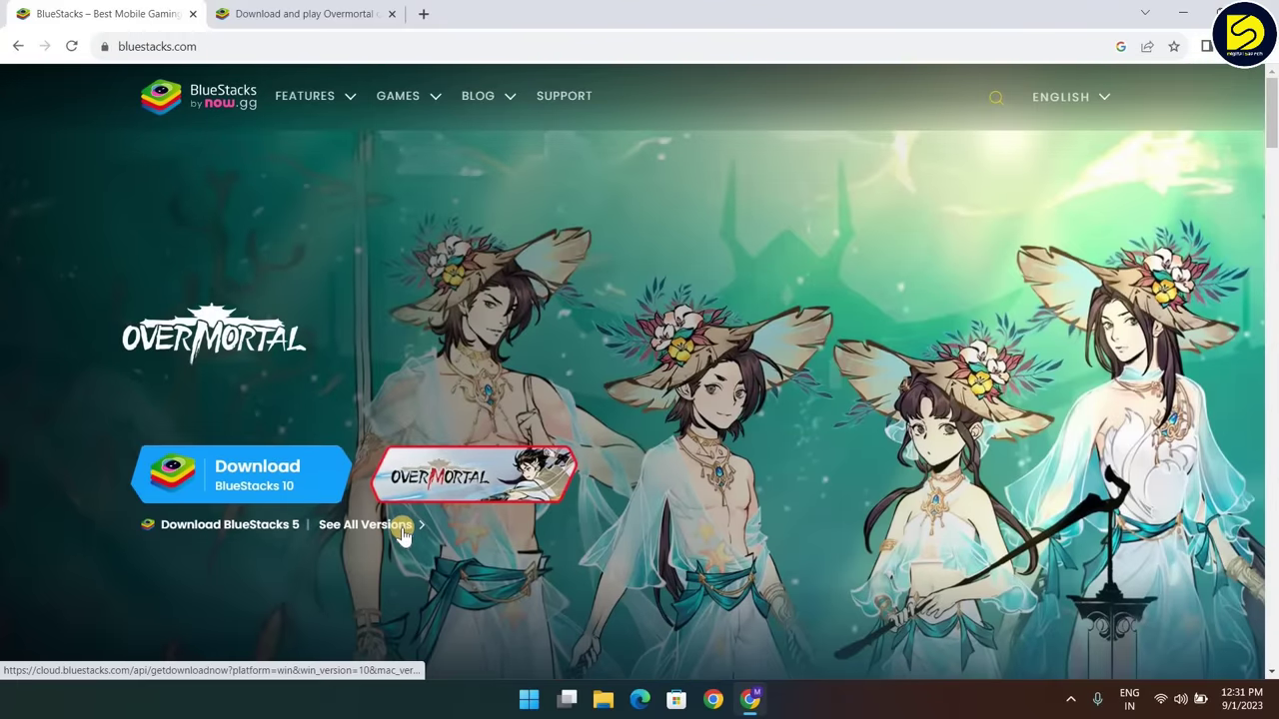
left_click(404, 533)
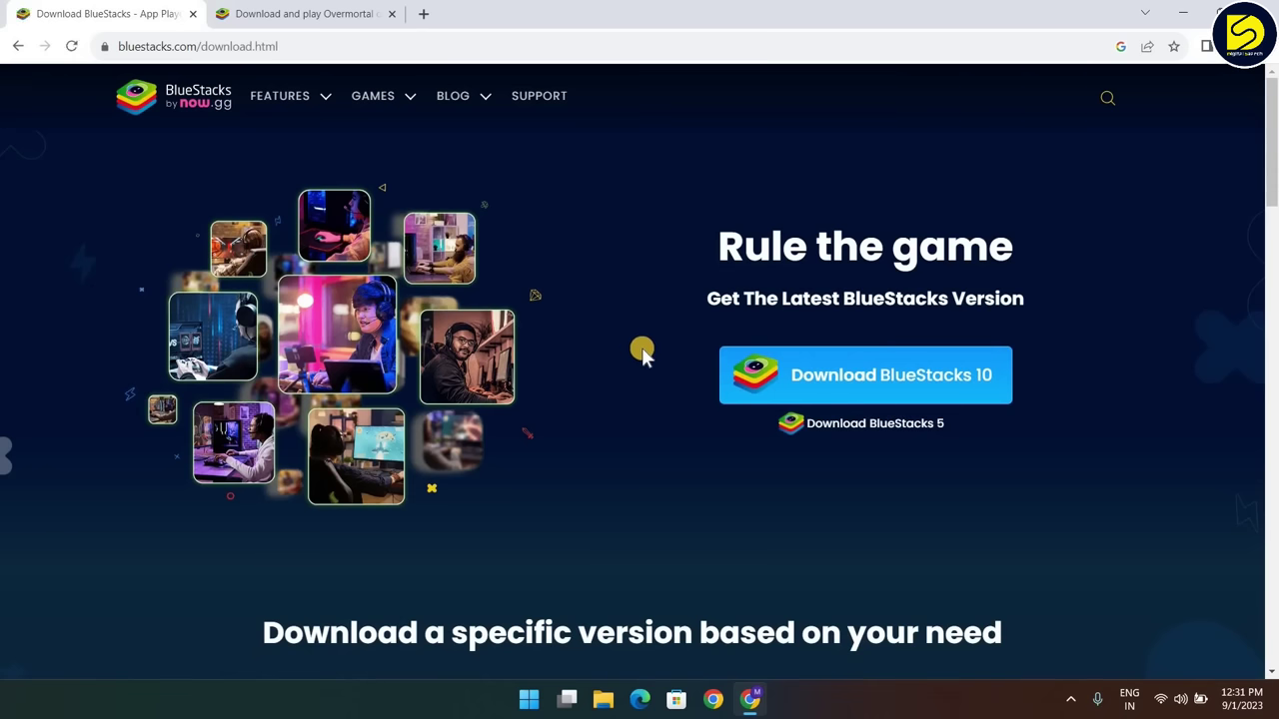
- Look over the versions offered on the download page and download the BlueStacks 10 installer
scroll(643, 351, "down", 10)
scroll(647, 352, "up", 10)
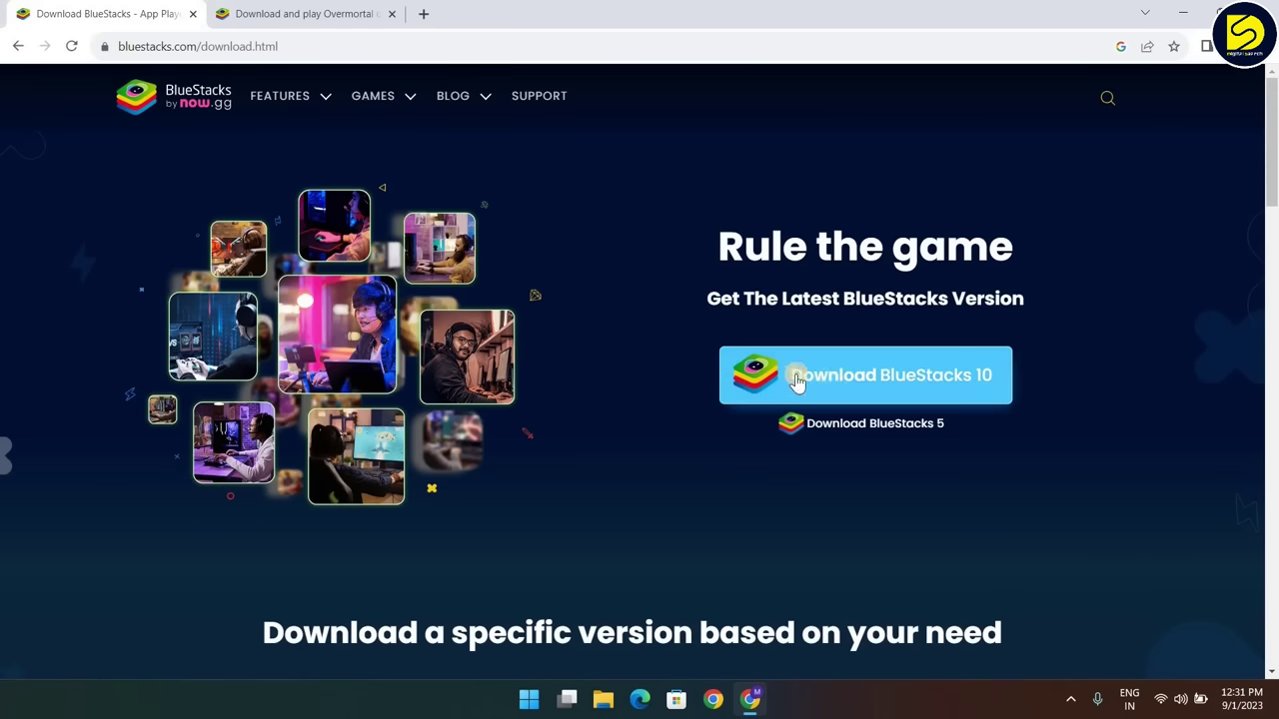
left_click(865, 380)
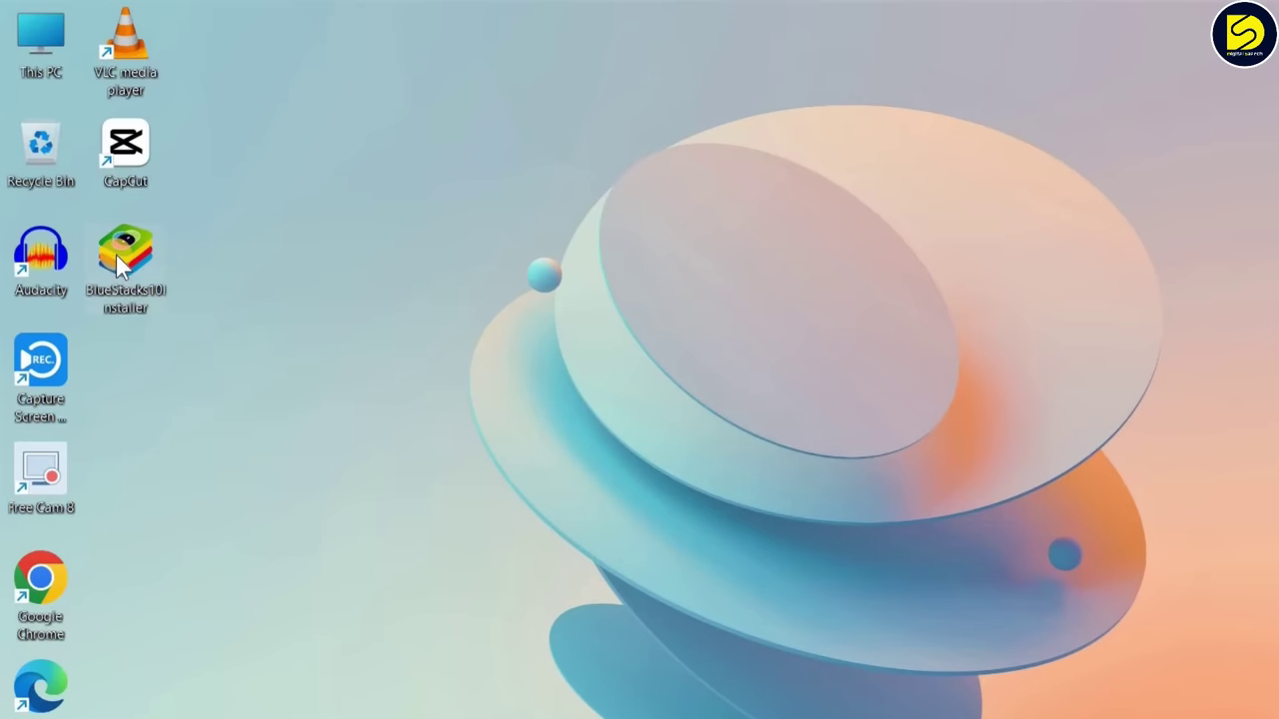
- Run the downloaded BlueStacks installer on the desktop as administrator and open its custom installation options
right_click(116, 255)
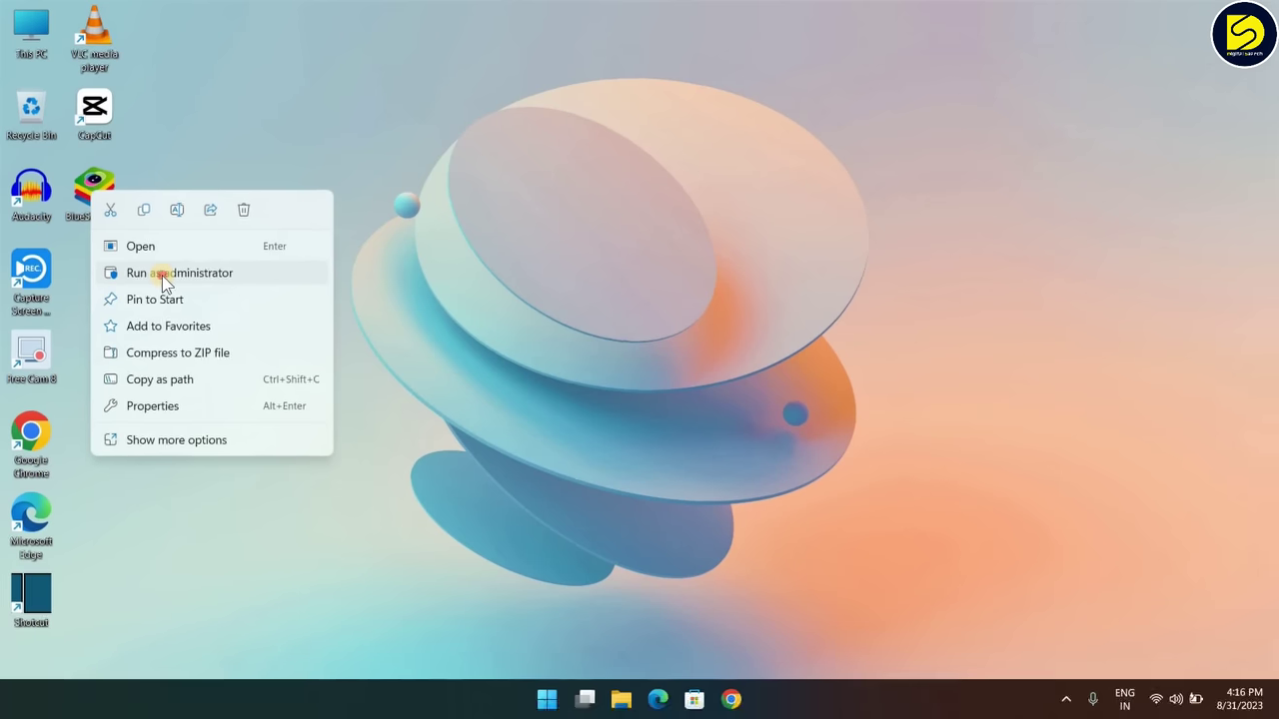
left_click(180, 273)
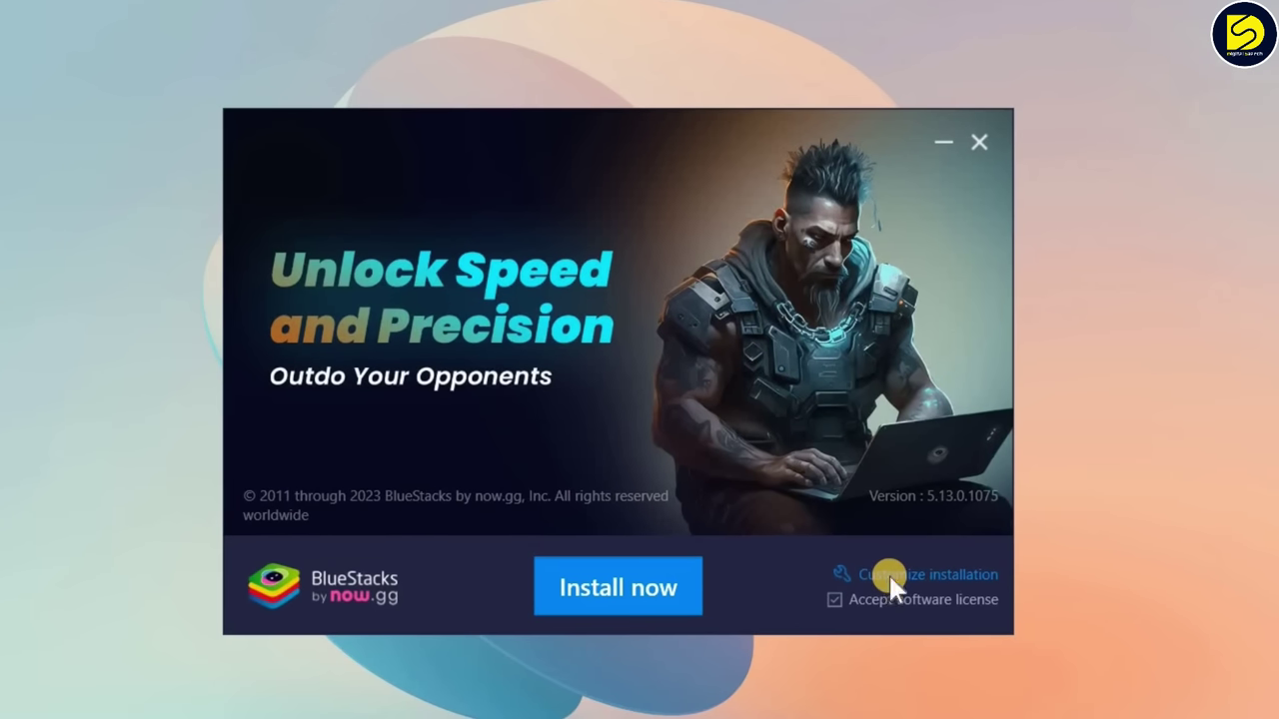
left_click(888, 573)
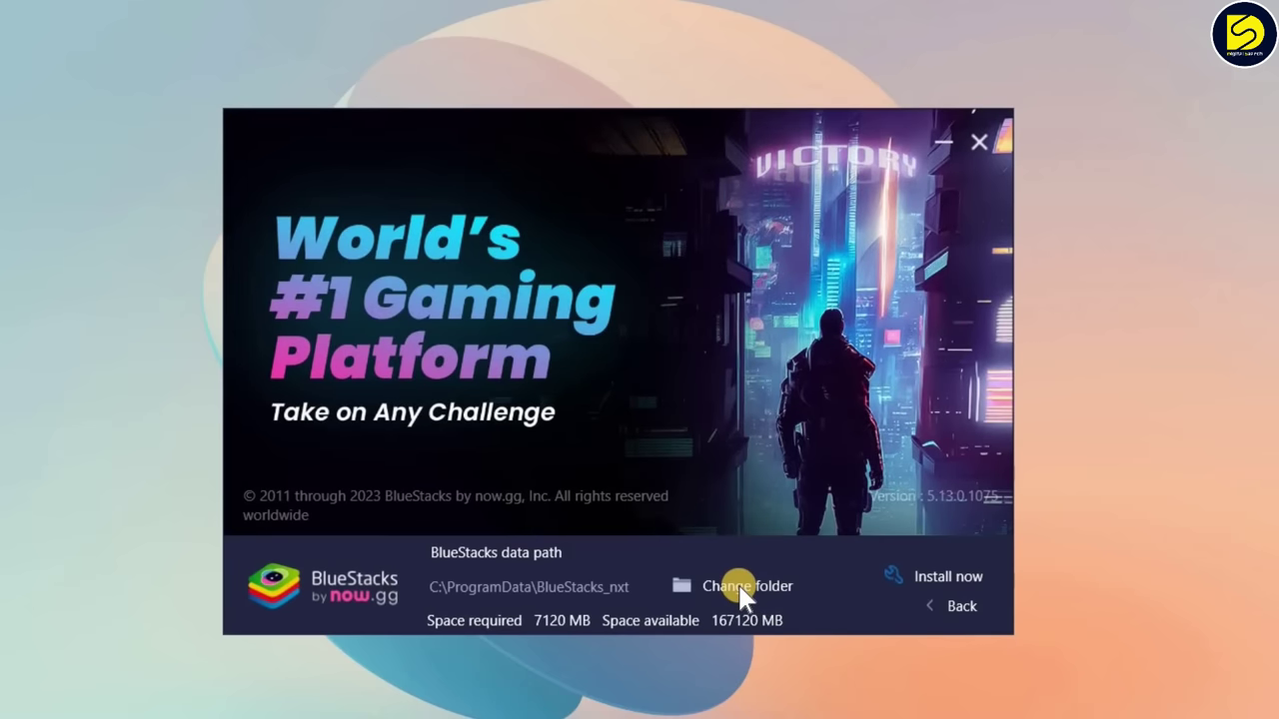
- Change the BlueStacks data folder to the Windows (D:) drive and start the installation
left_click(742, 585)
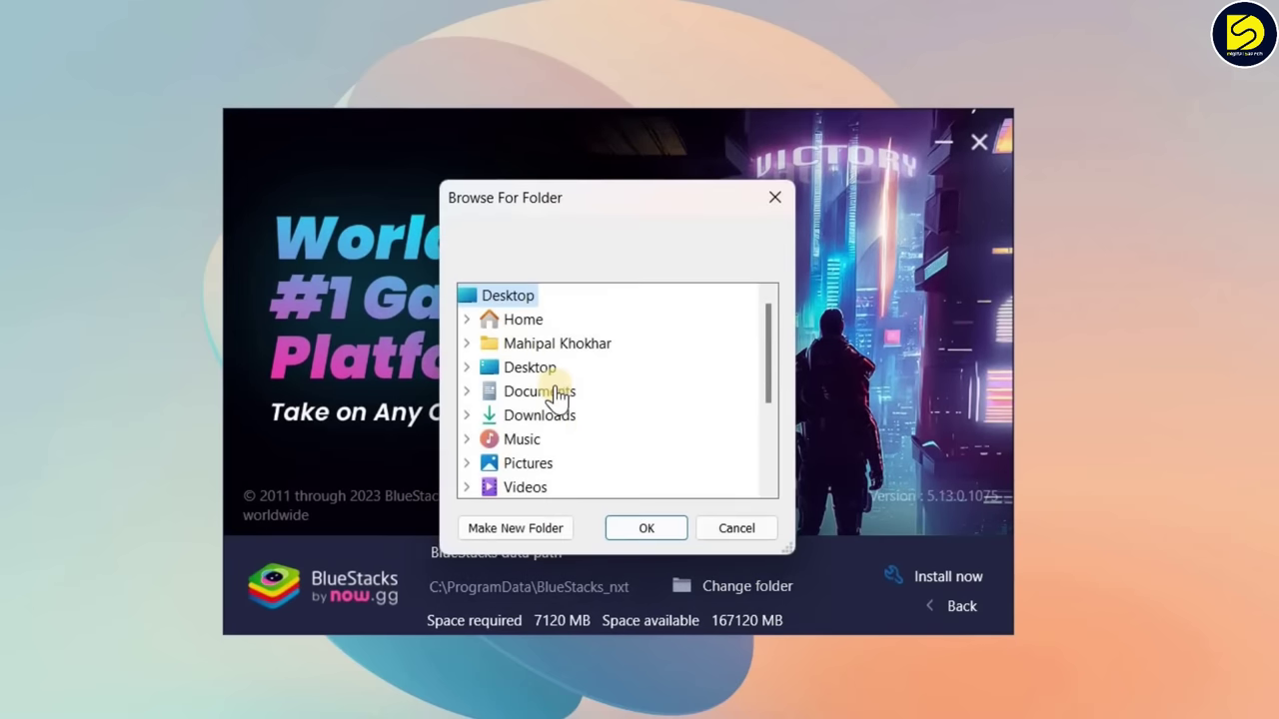
scroll(555, 394, "down", 3)
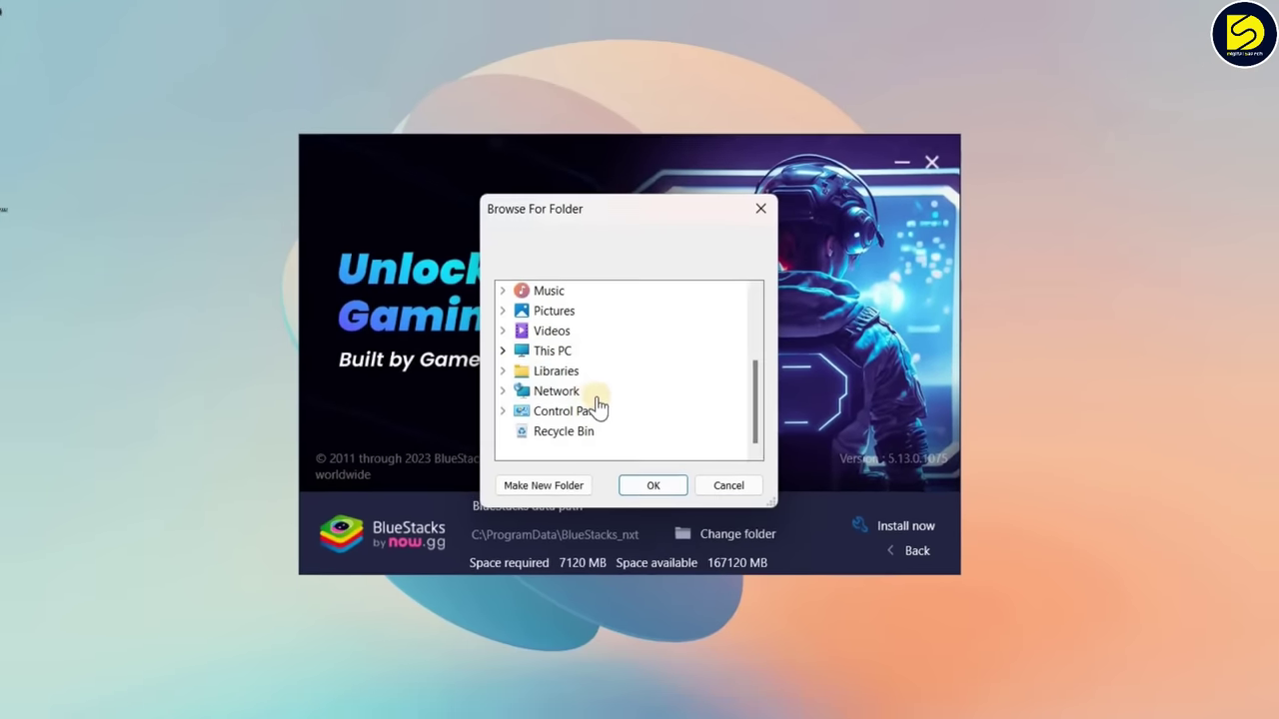
left_click(465, 367)
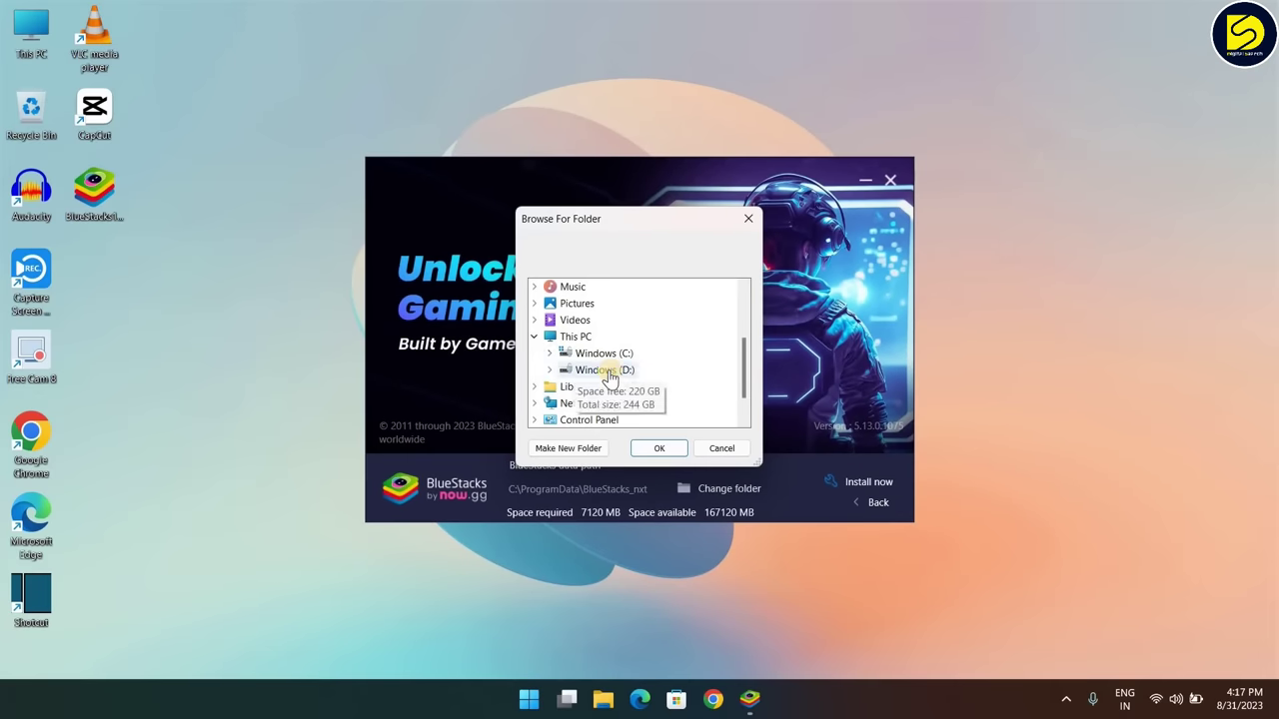
double_click(608, 372)
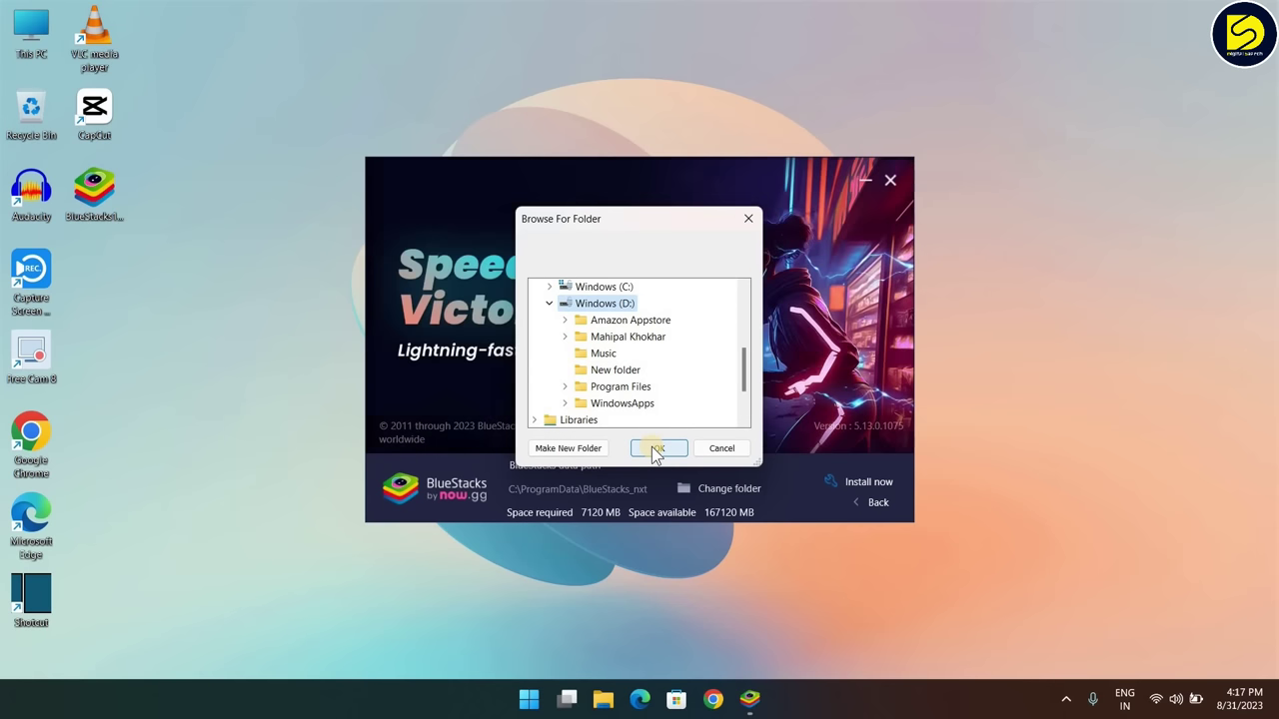
left_click(658, 449)
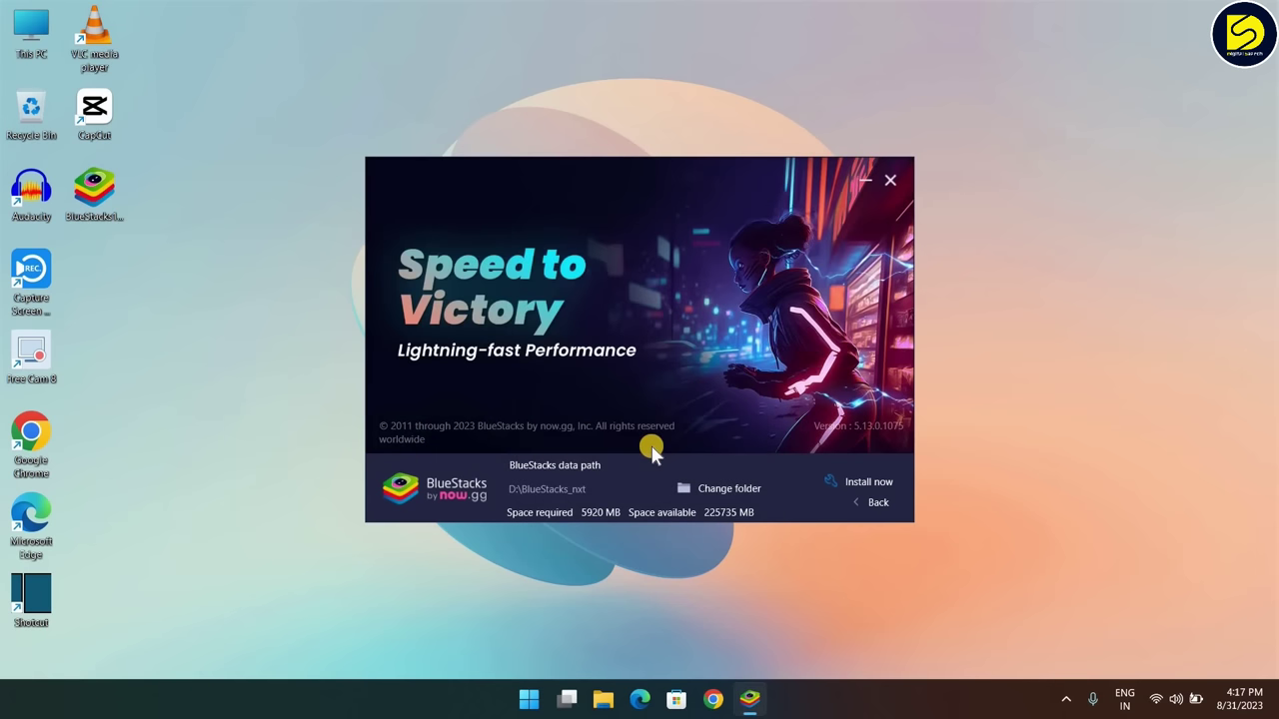
left_click(866, 500)
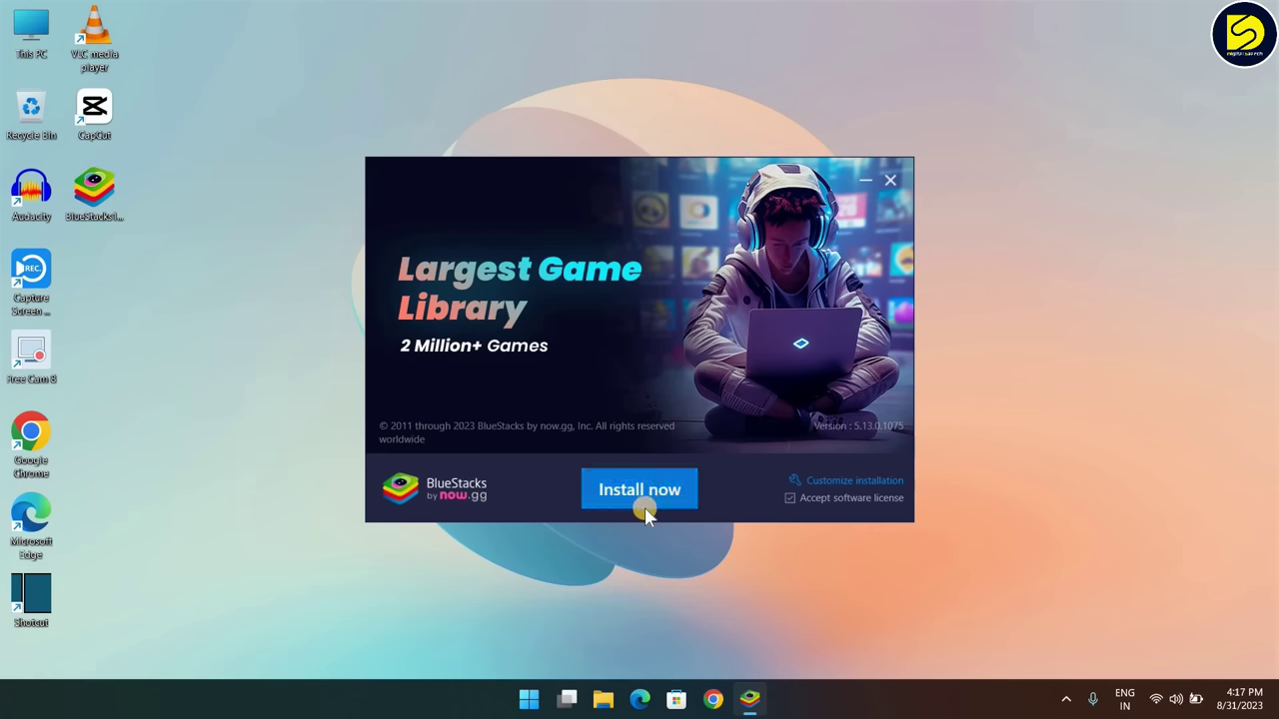
left_click(644, 506)
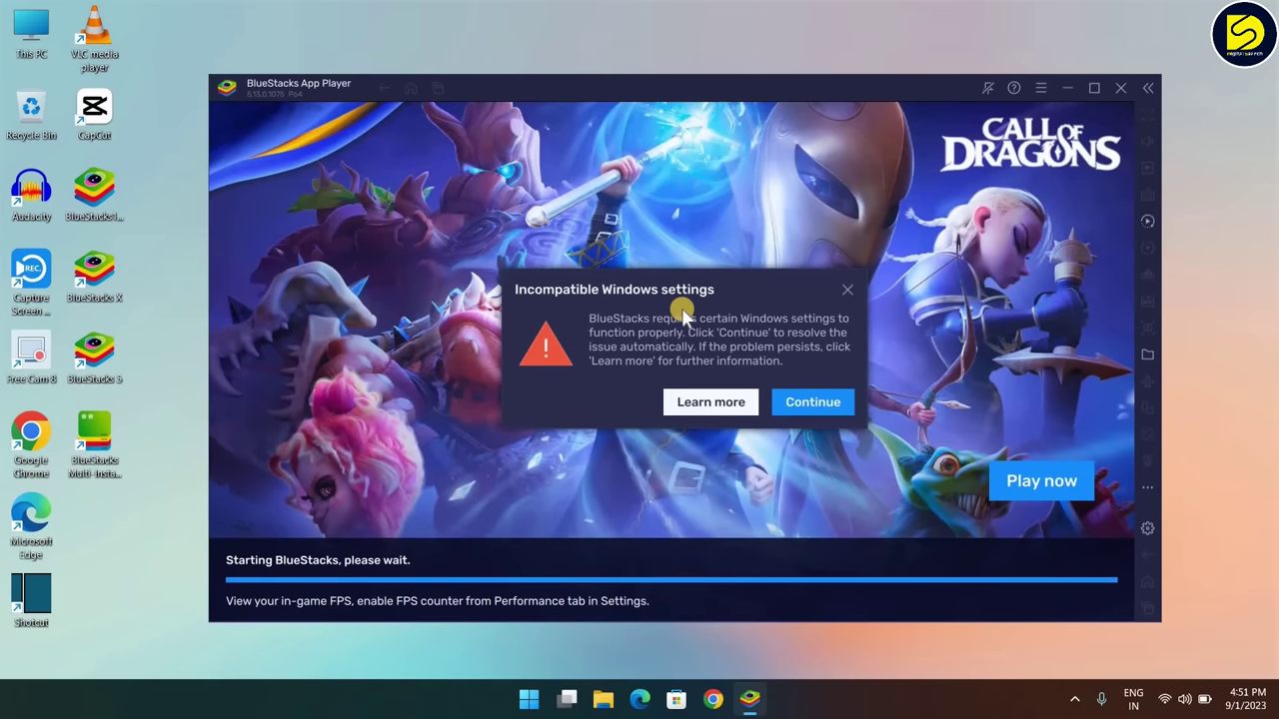
- Dismiss the incompatible Windows settings warning and open the Turn Windows features on or off dialog
left_click(848, 292)
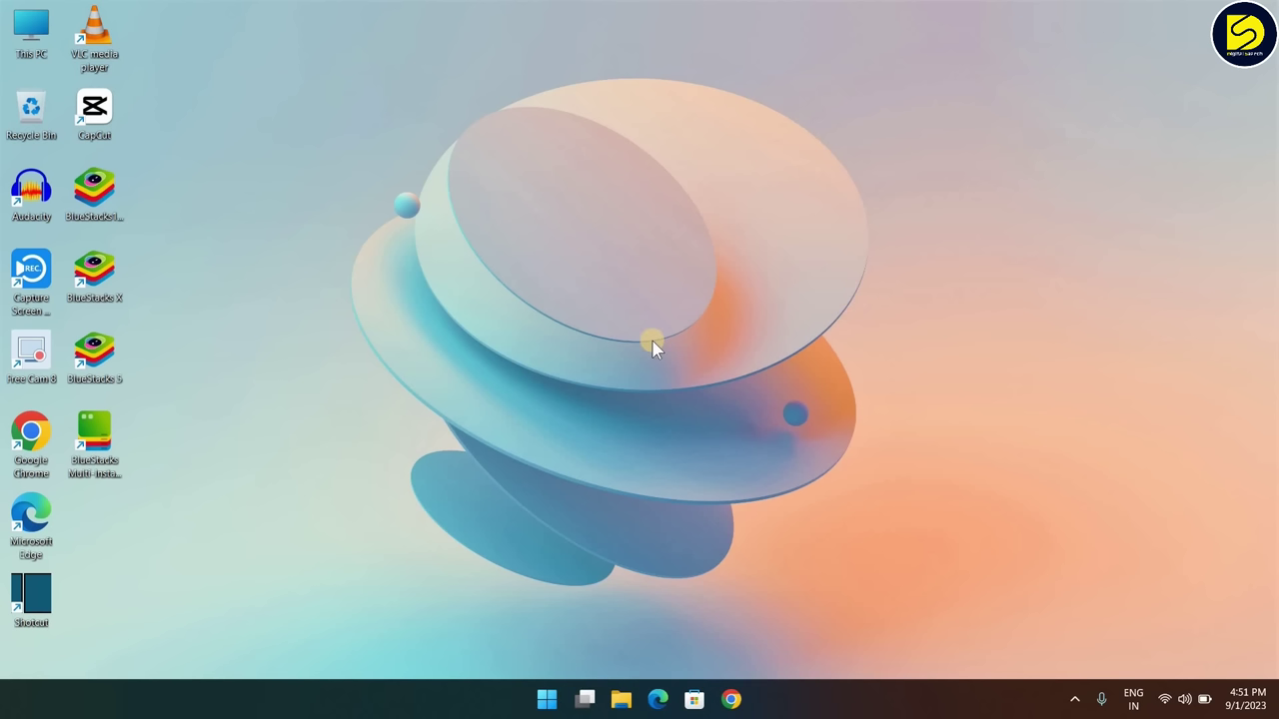
left_click(545, 701)
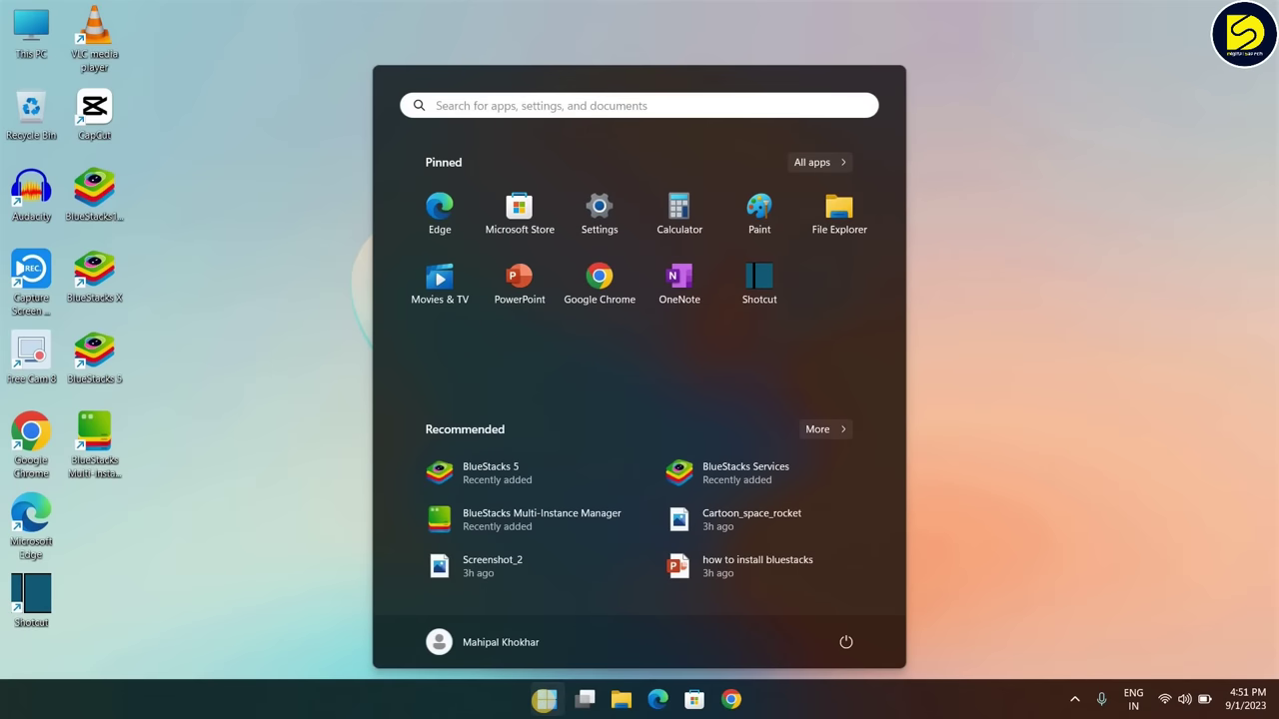
type("windows")
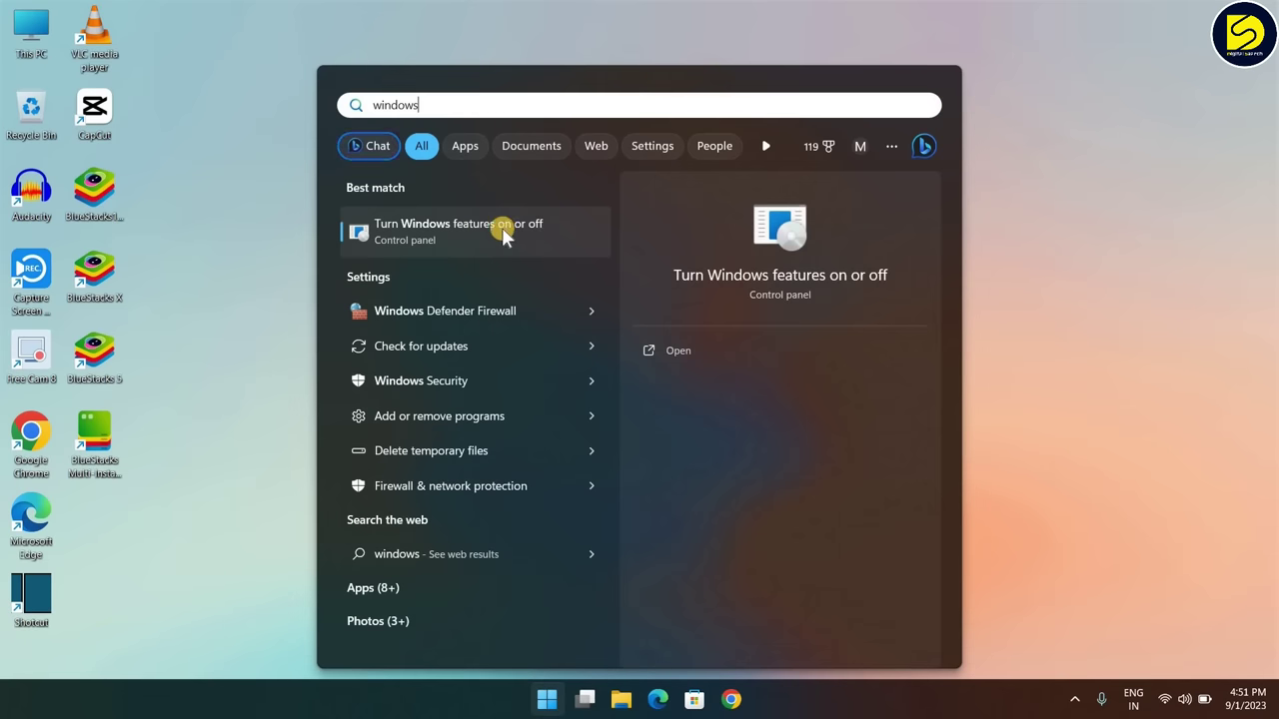
left_click(501, 227)
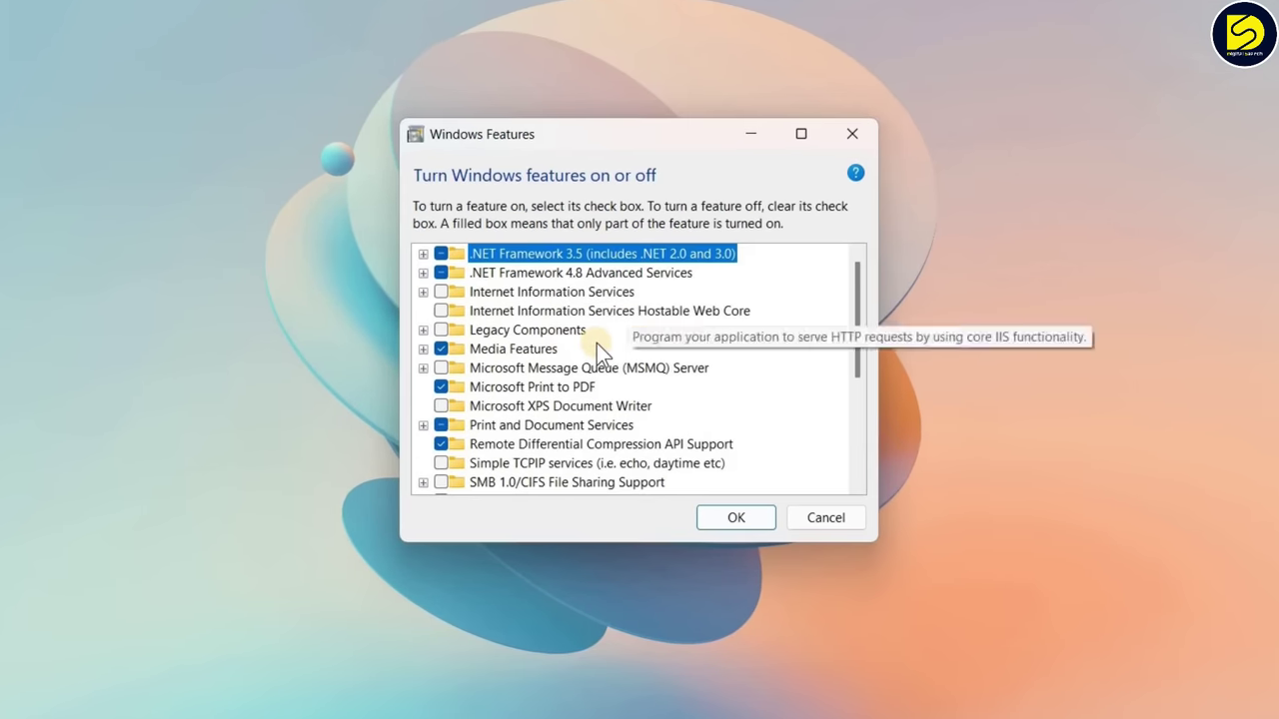
- Enable Virtual Machine Platform, Windows Hypervisor Platform and Windows Subsystem for Linux, and restart the PC to apply them
scroll(596, 344, "down", 1)
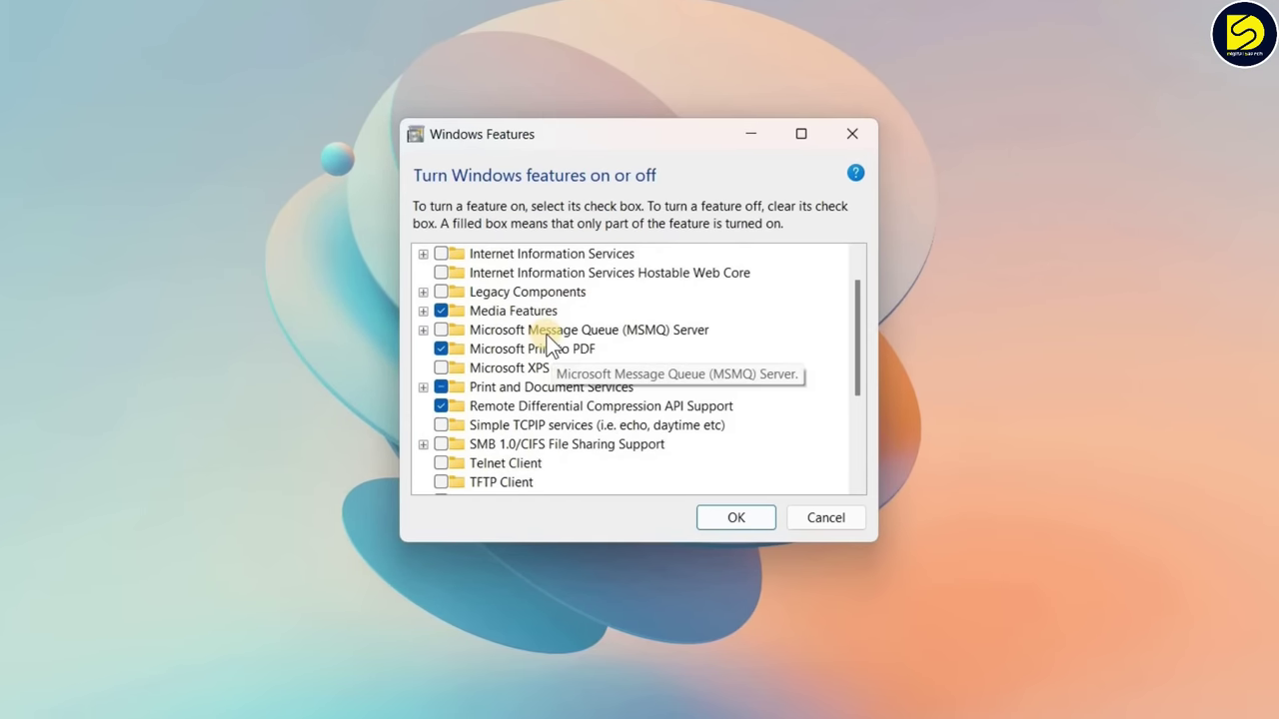
scroll(547, 335, "down", 3)
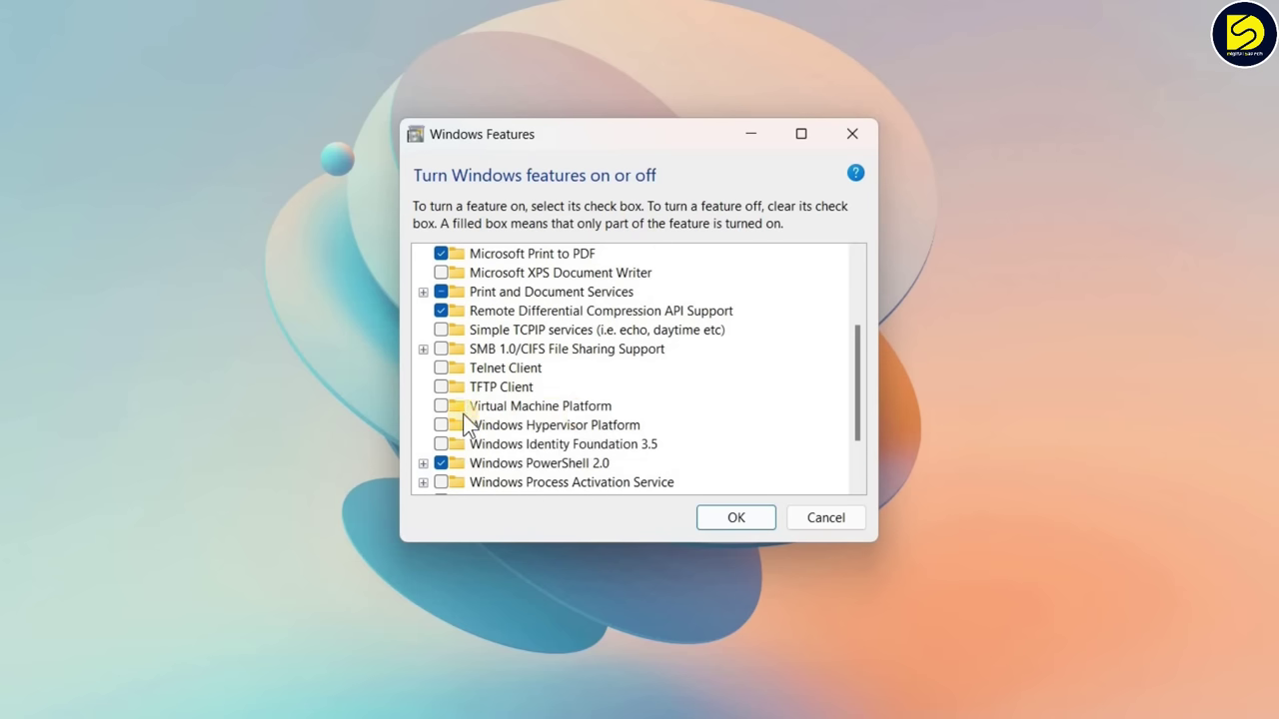
left_click(442, 407)
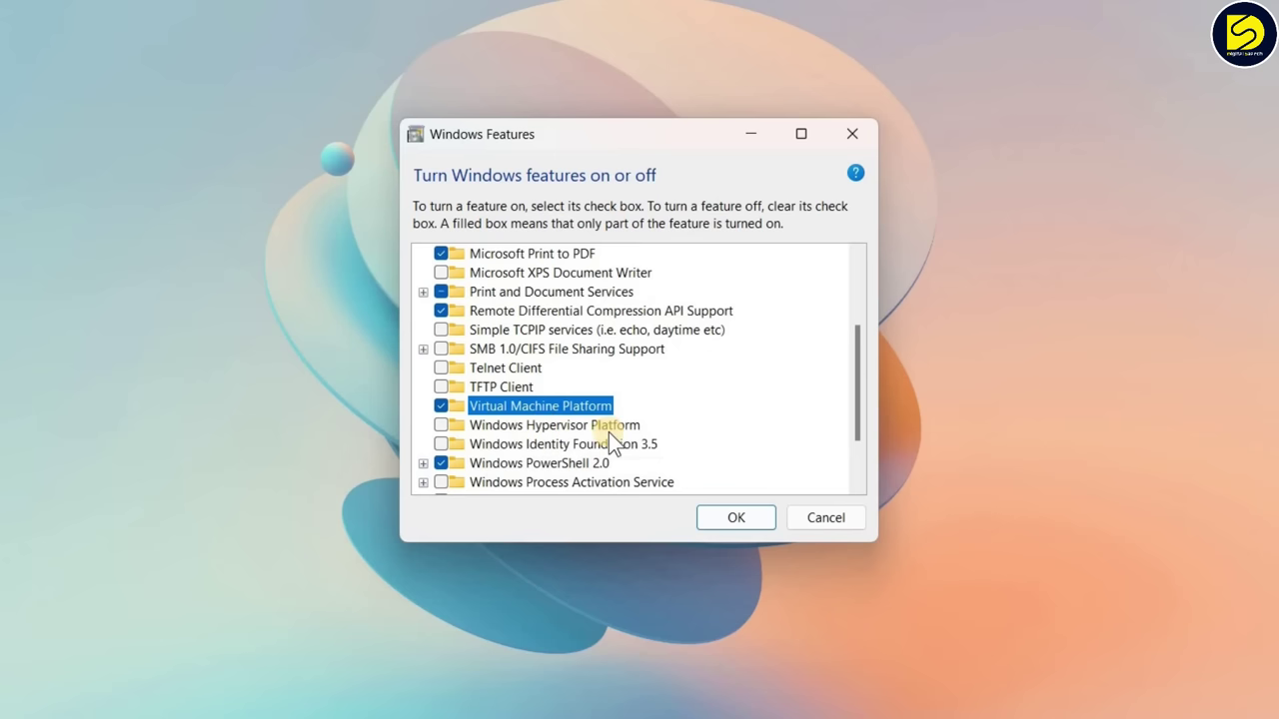
left_click(442, 426)
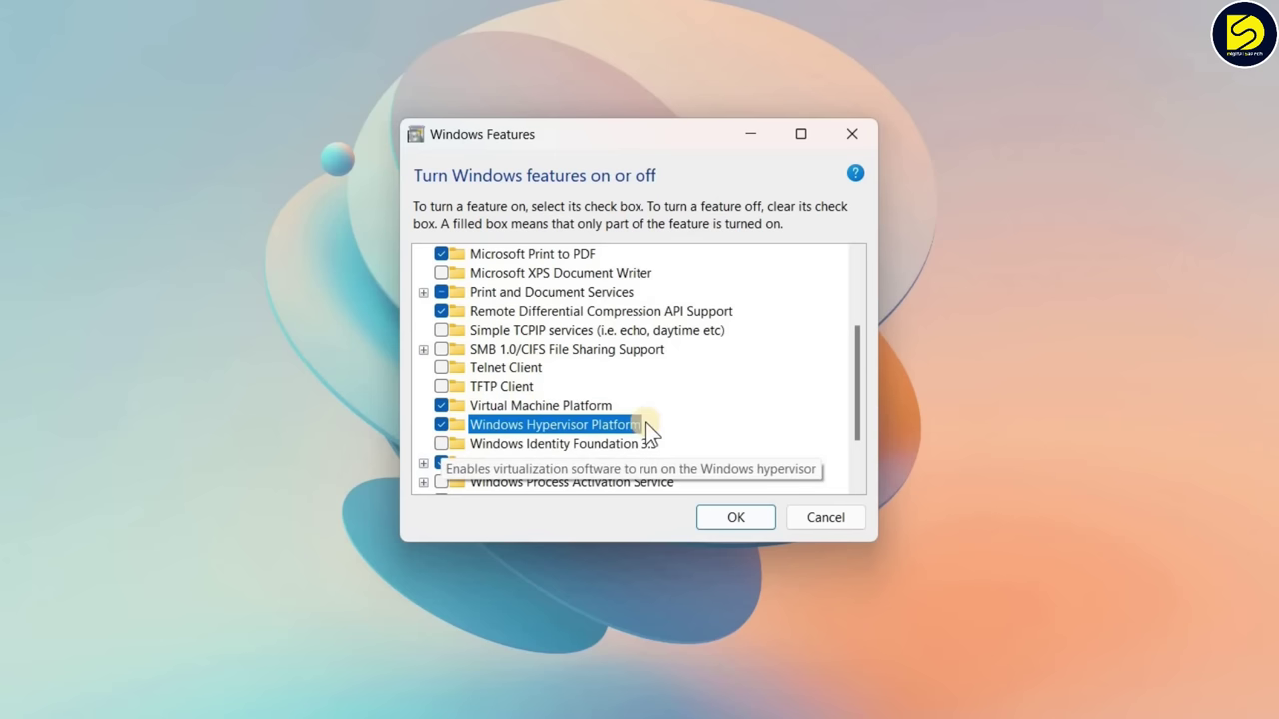
scroll(702, 423, "down", 3)
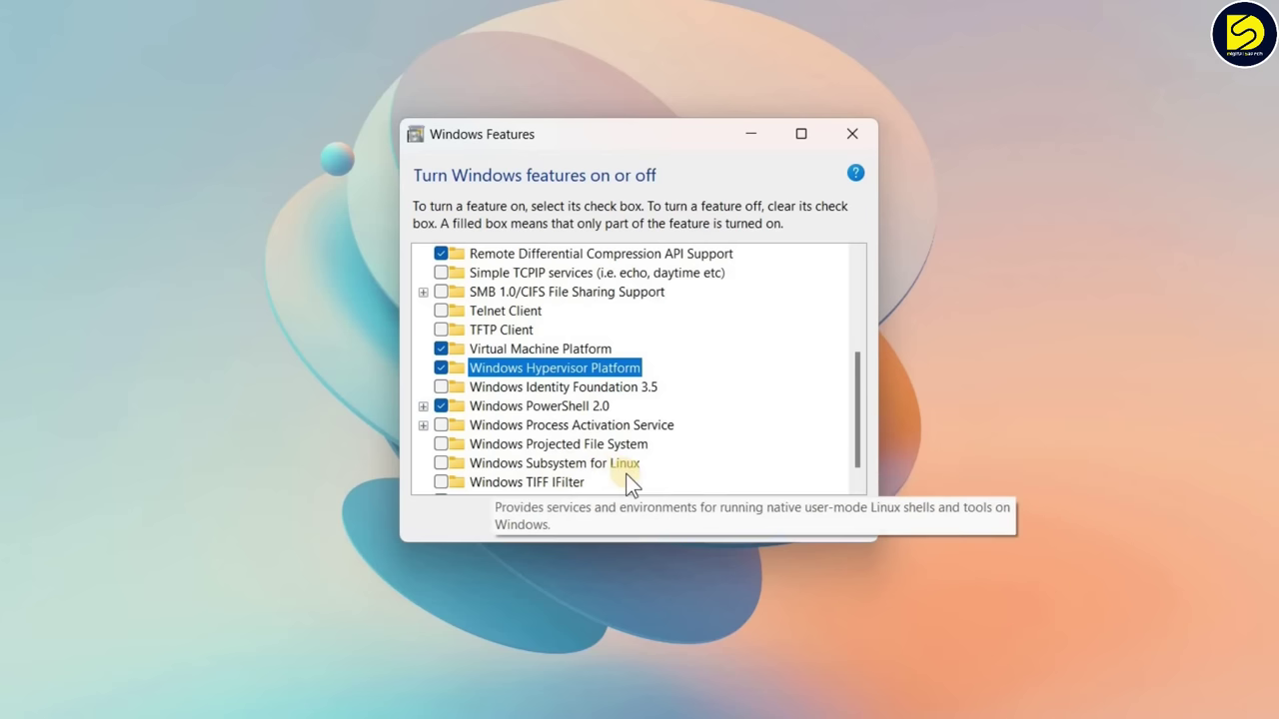
left_click(442, 463)
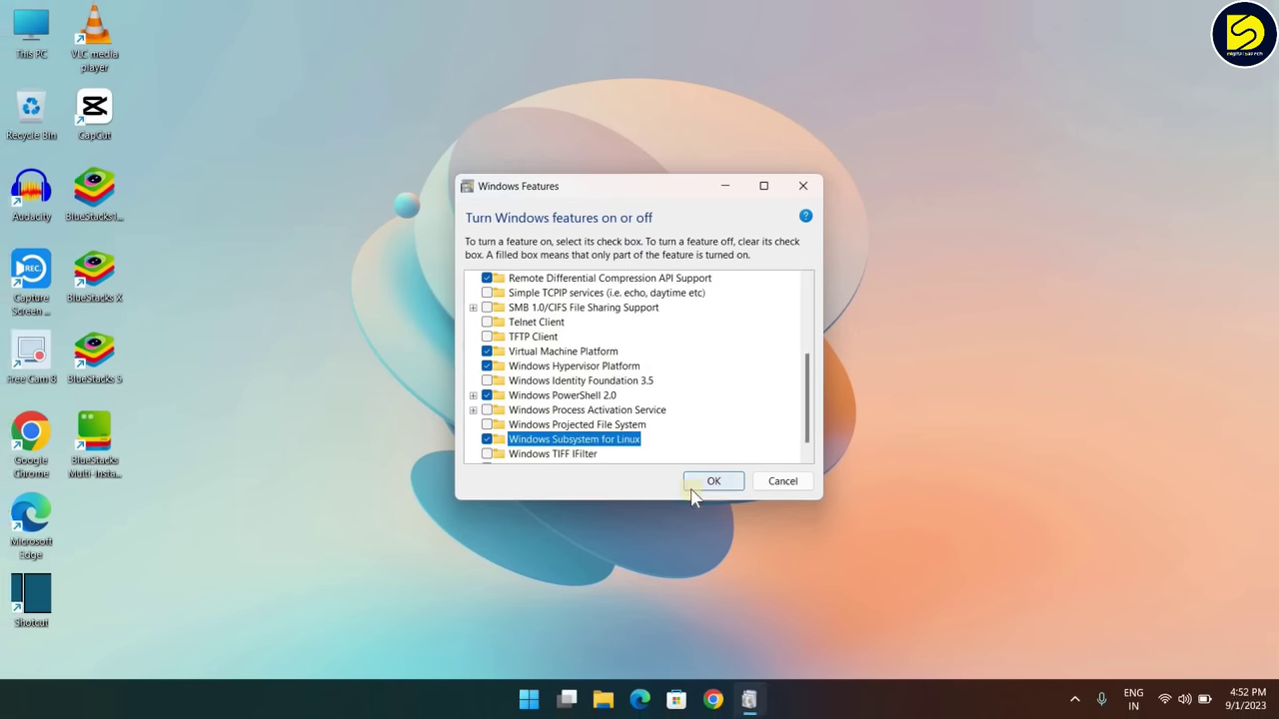
left_click(720, 490)
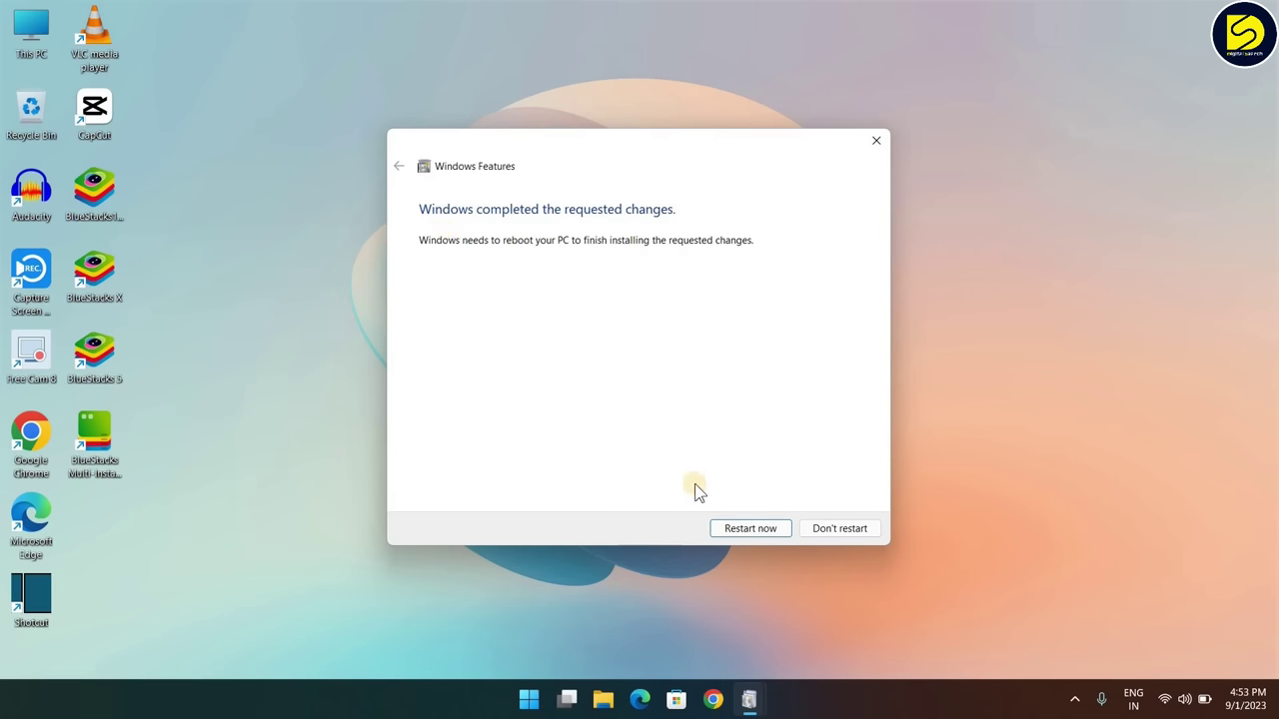
left_click(723, 529)
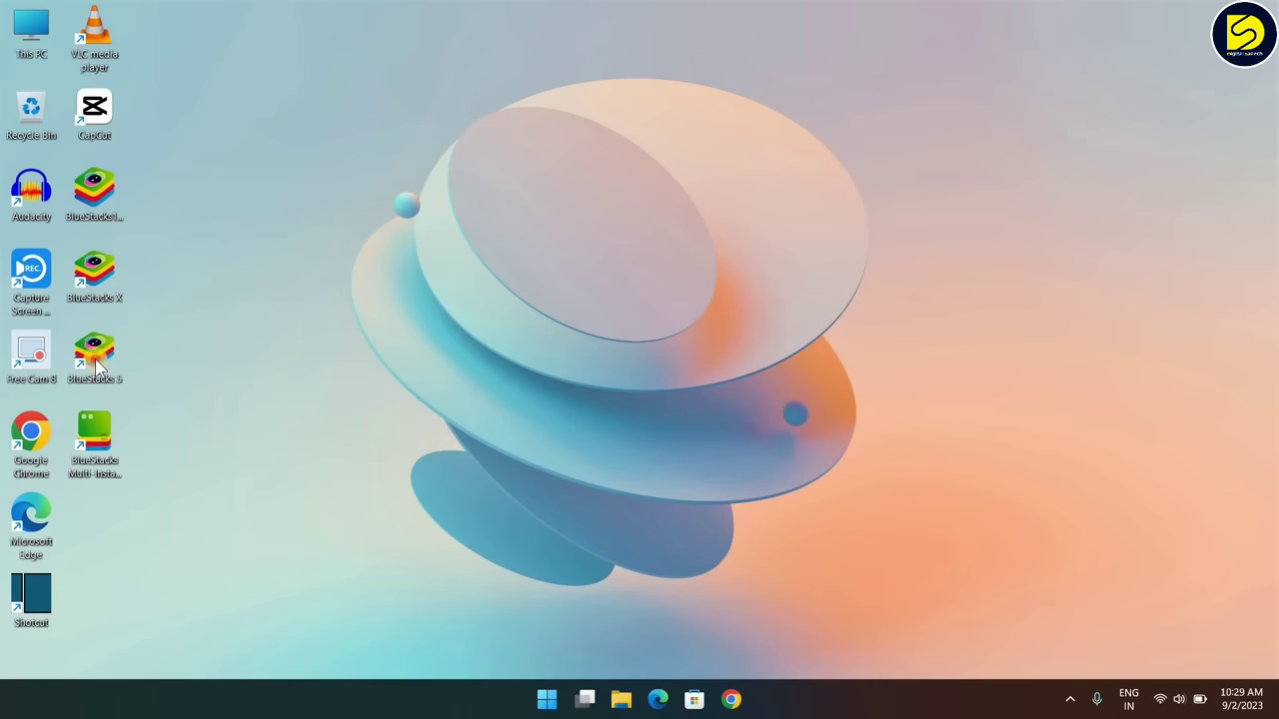
- Set the BlueStacks 5 desktop shortcut to run in compatibility mode for Windows 8 and as an administrator
right_click(95, 359)
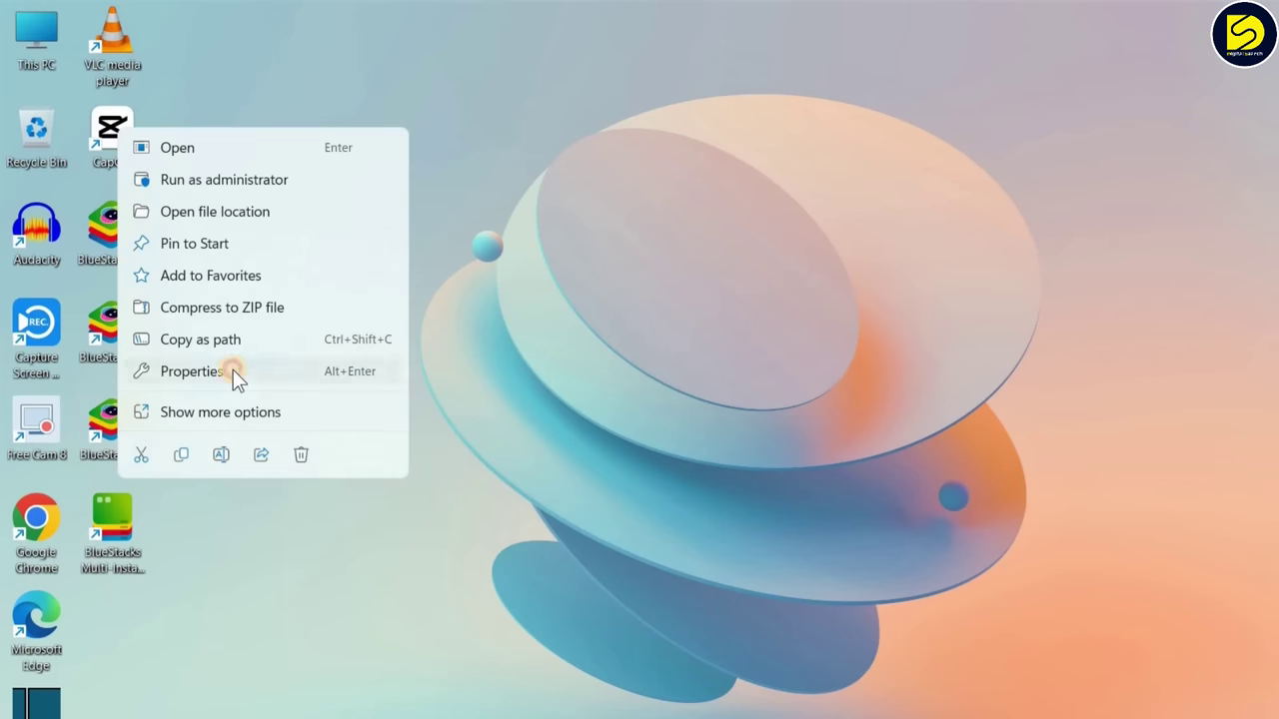
left_click(232, 371)
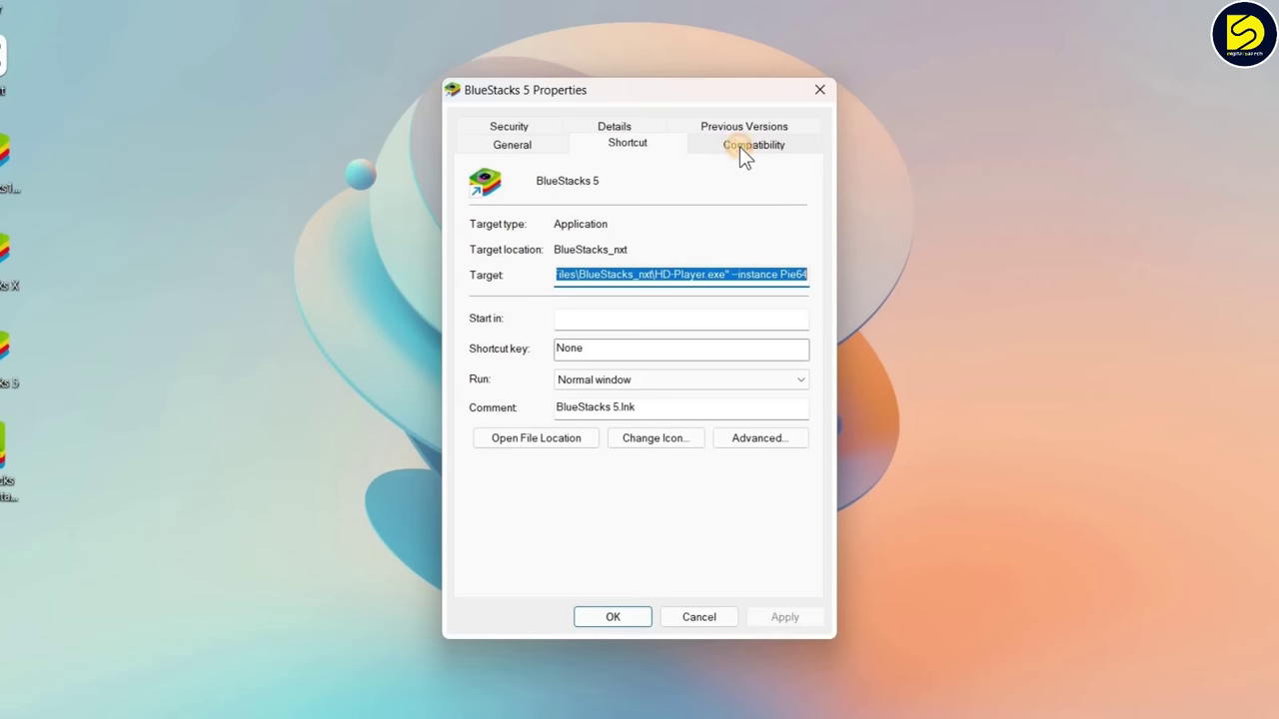
left_click(739, 146)
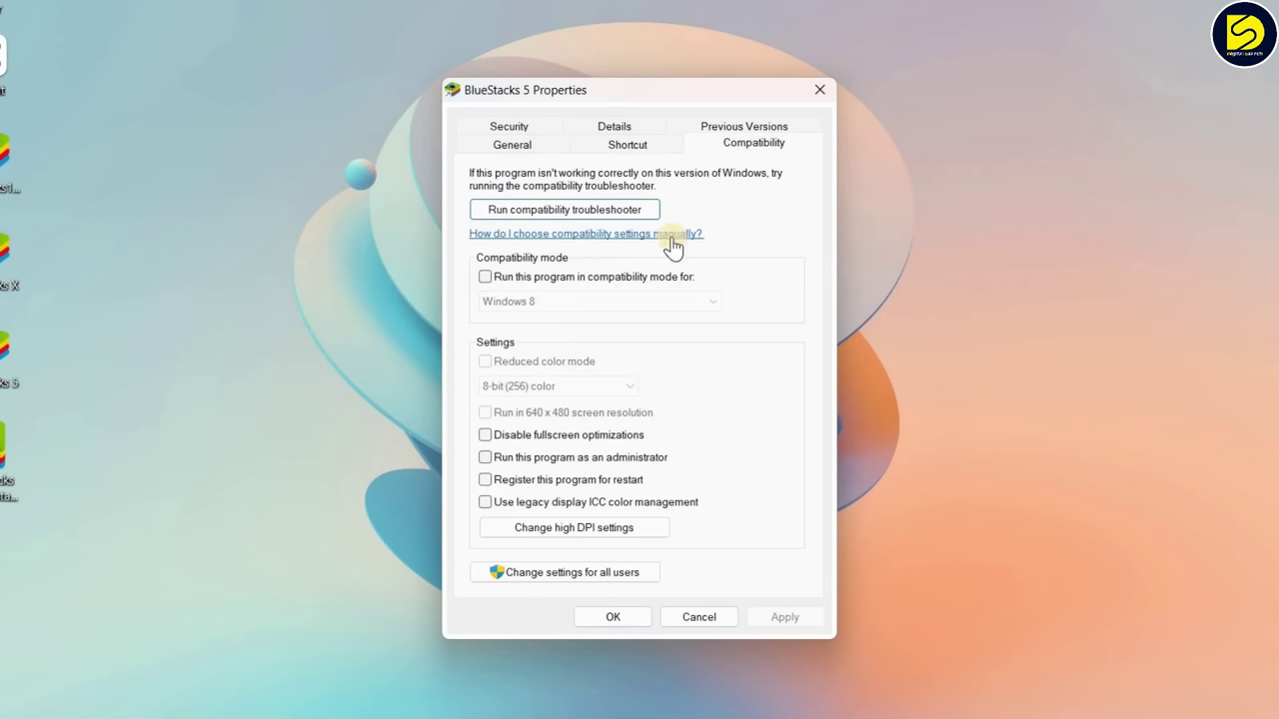
left_click(488, 277)
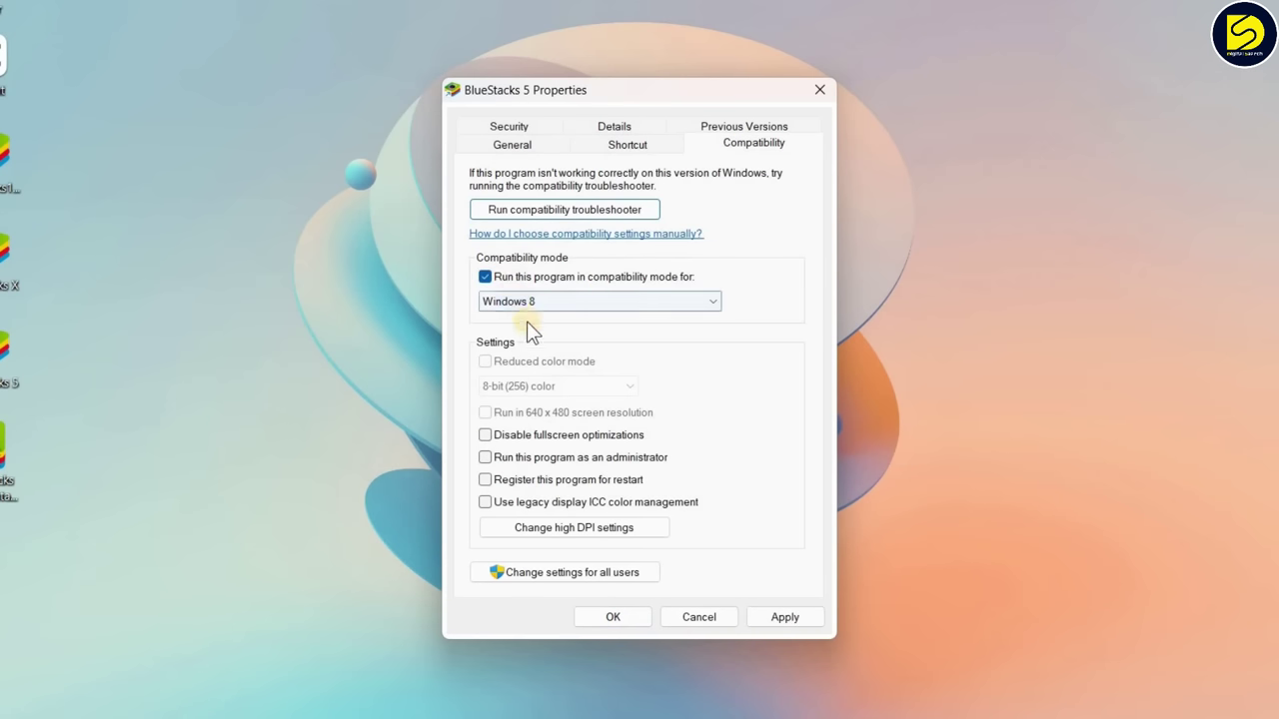
left_click(522, 303)
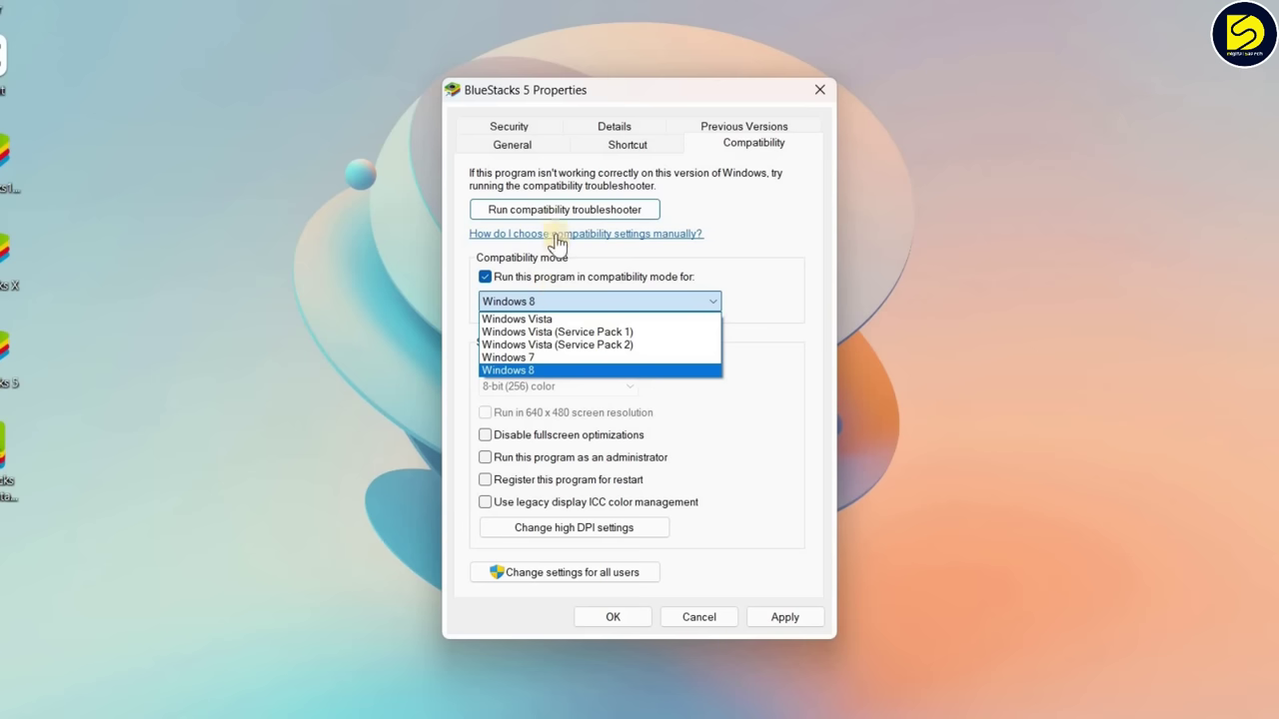
left_click(510, 246)
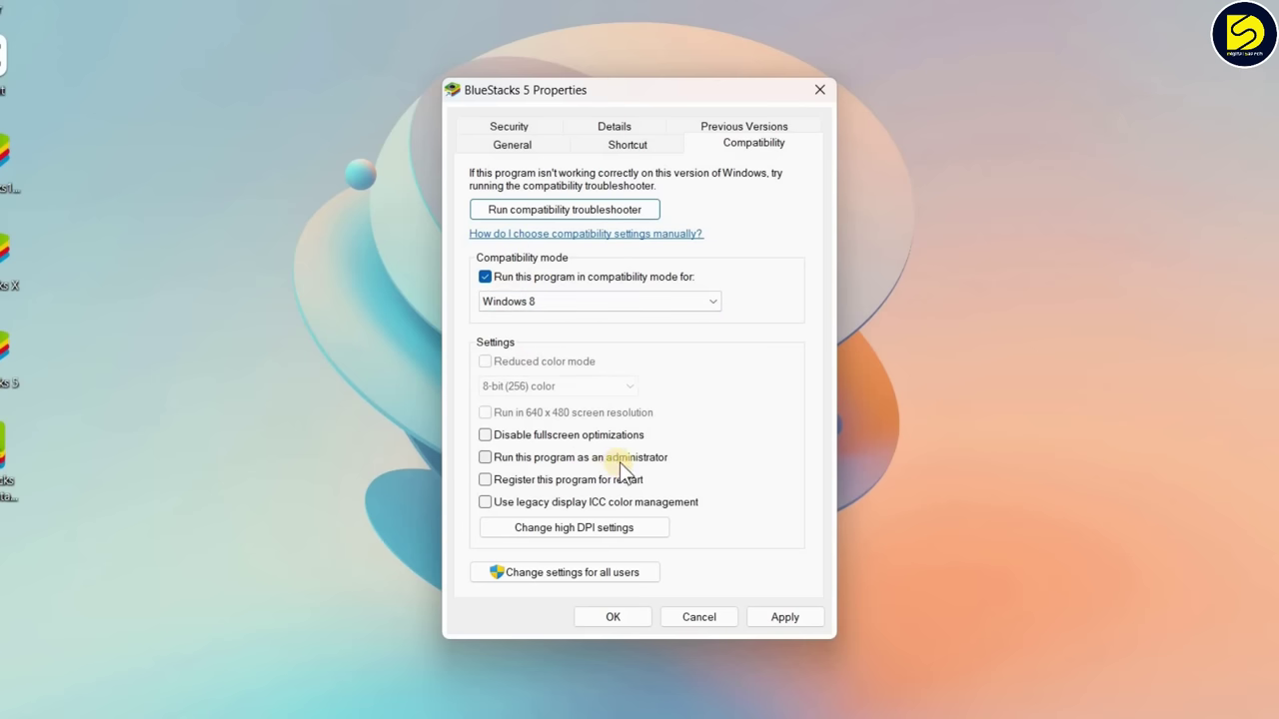
left_click(487, 458)
left_click(609, 617)
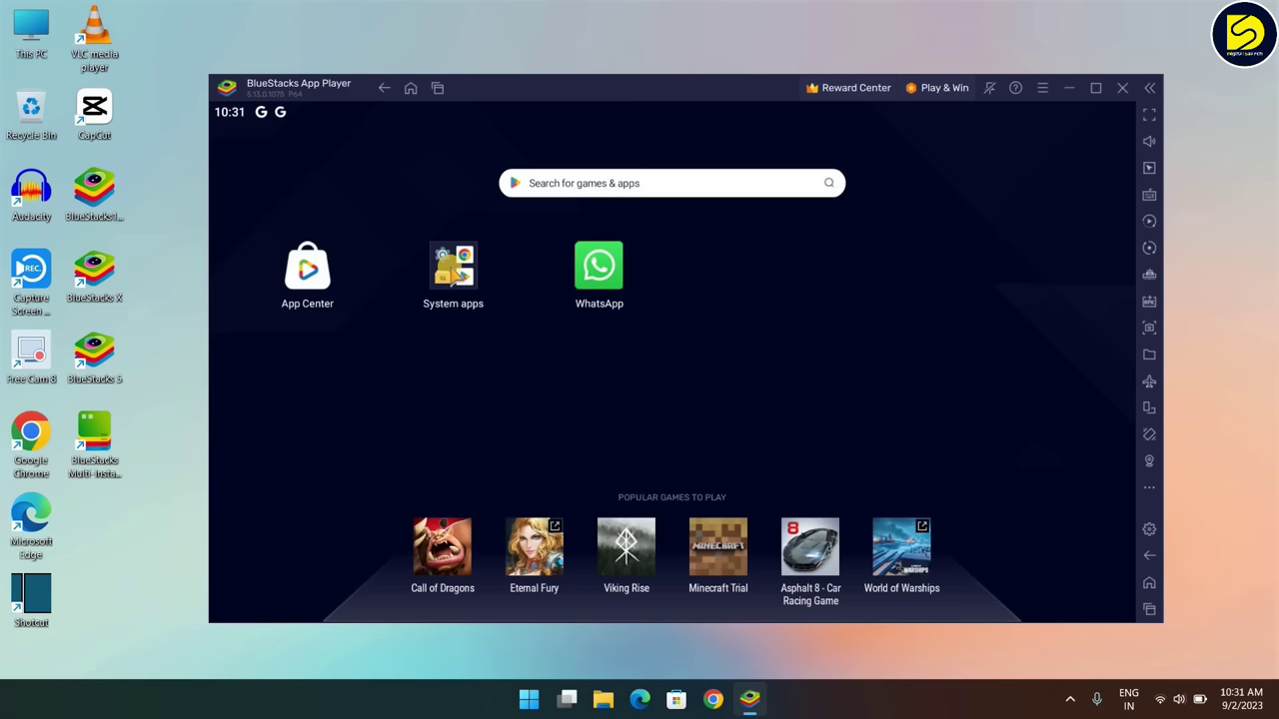
- Start signing in to the Play Store from the system apps and submit the Google account's e-mail
left_click(457, 275)
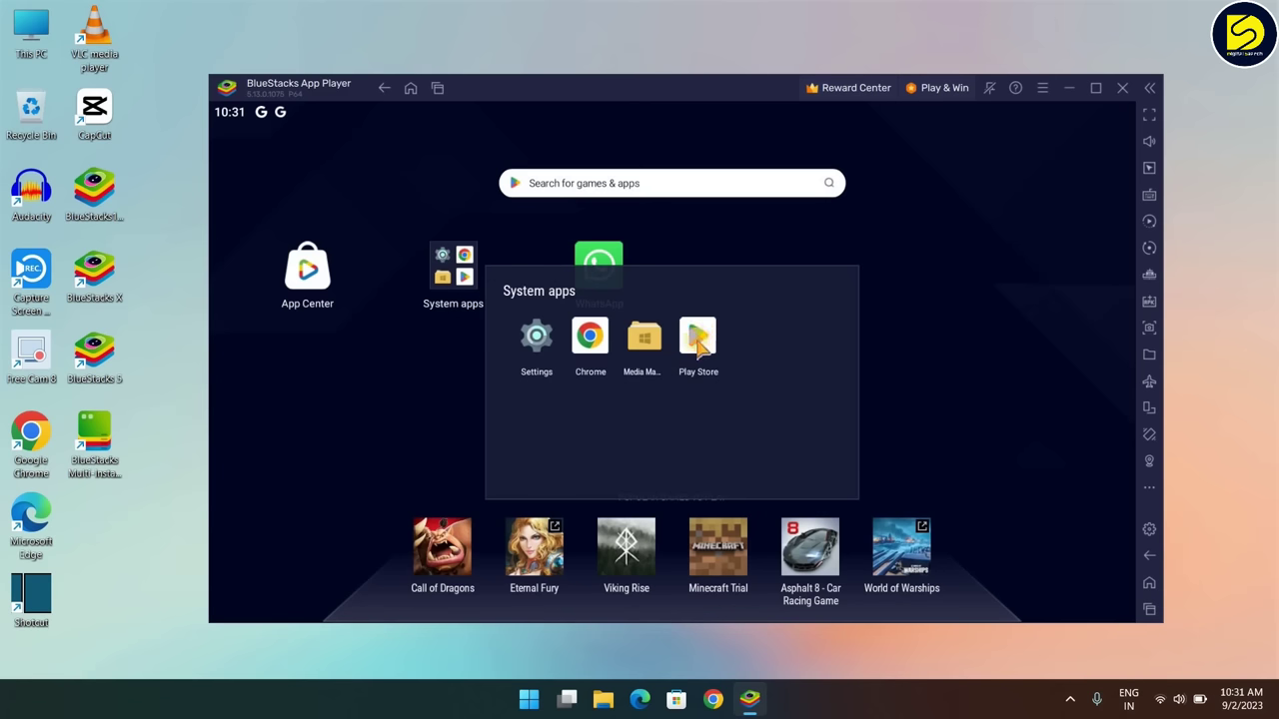
left_click(699, 340)
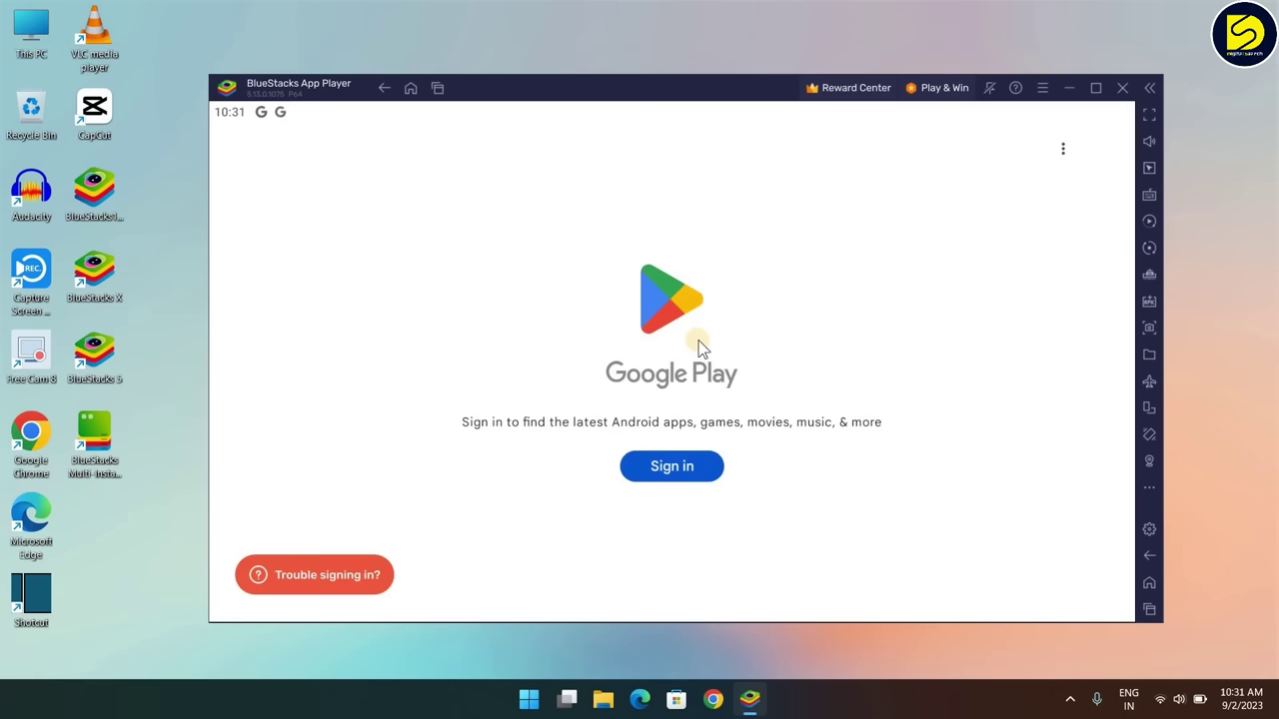
left_click(699, 470)
left_click(672, 470)
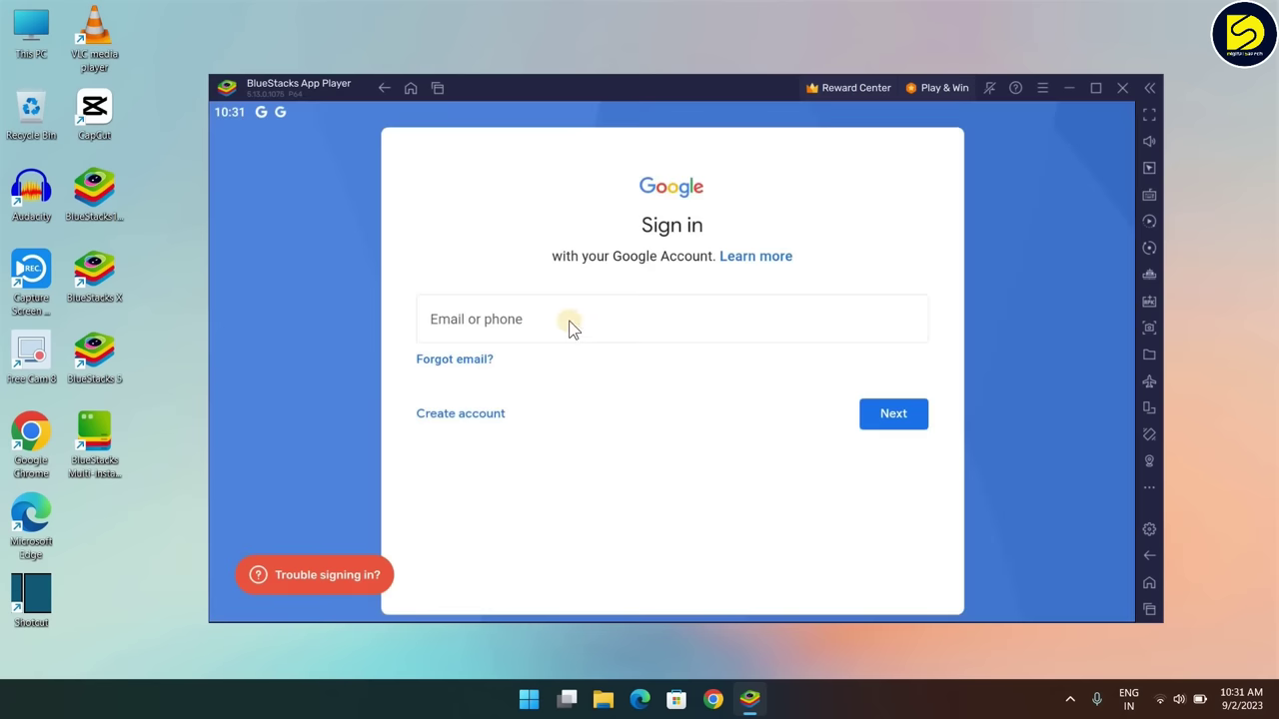
left_click(572, 328)
type("pro")
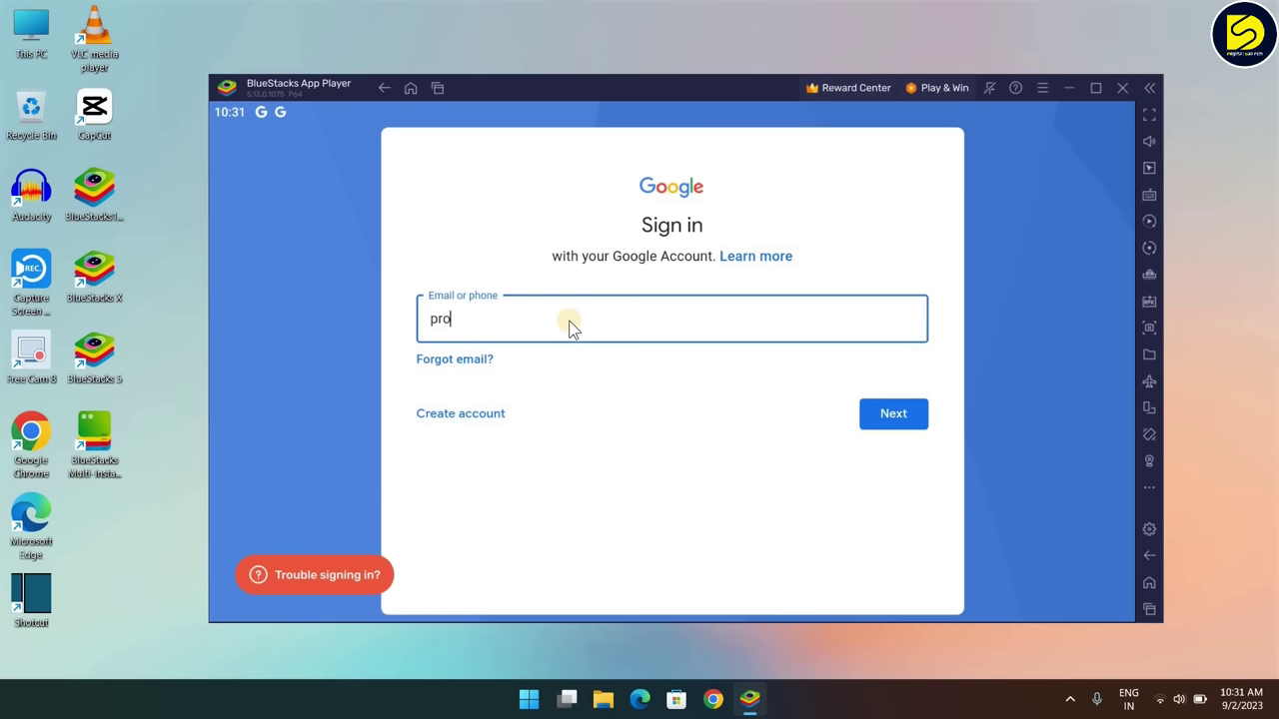
left_click(892, 420)
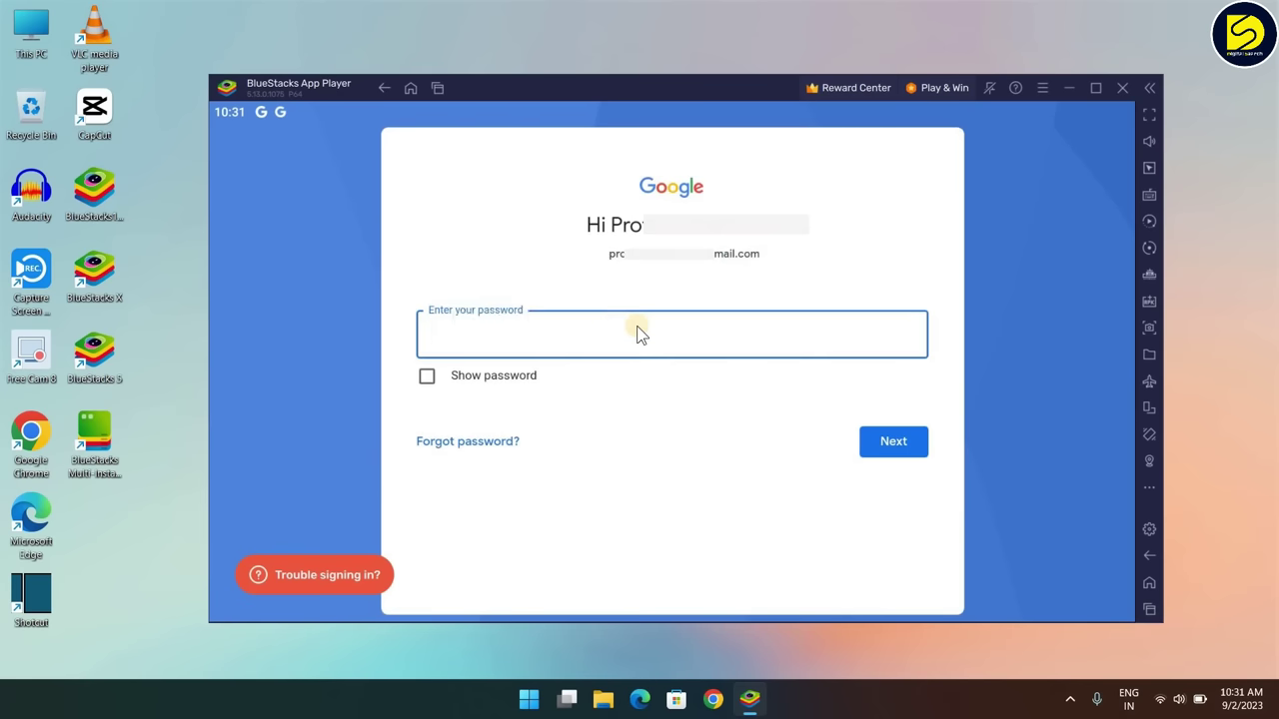
- Enter the Google account password and complete the Play Store sign-in
key("ctrl+v")
left_click(889, 455)
left_click(873, 445)
- Find Telegram among the recommended apps in the Play Store and install it
scroll(895, 430, "down", 2)
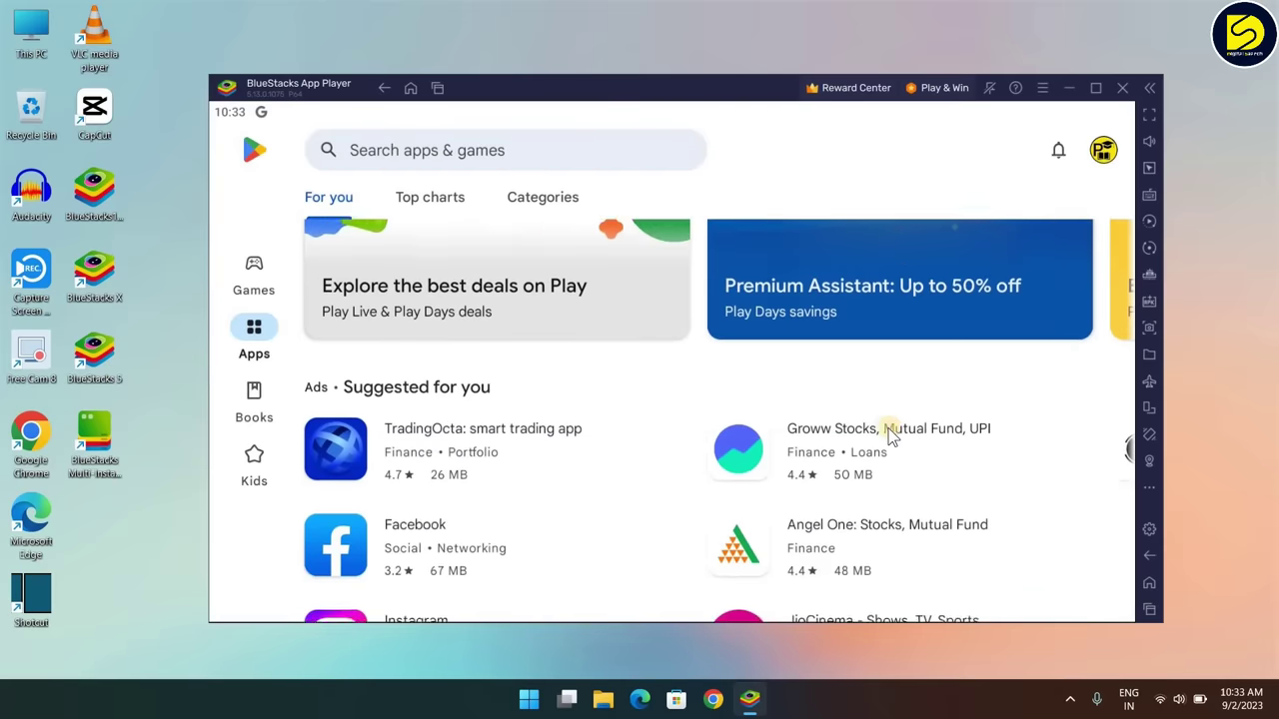
scroll(890, 434, "down", 4)
scroll(670, 294, "up", 1)
scroll(789, 483, "down", 1)
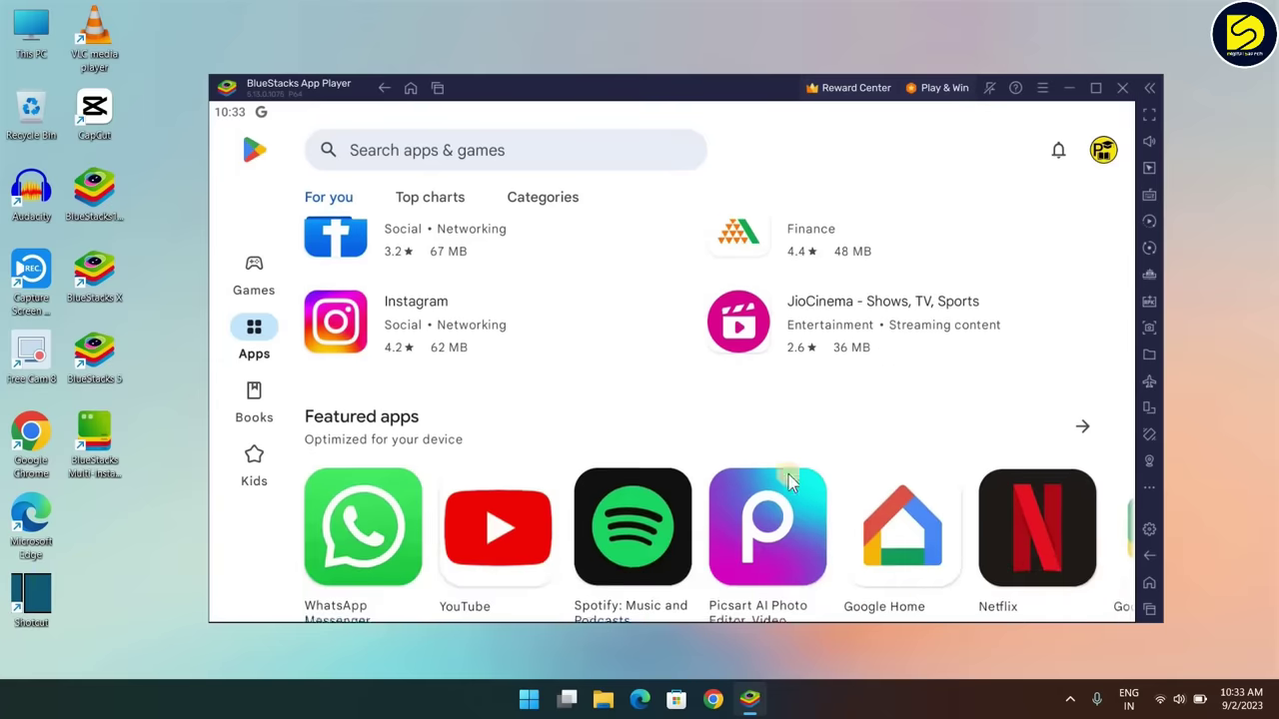
scroll(789, 483, "down", 5)
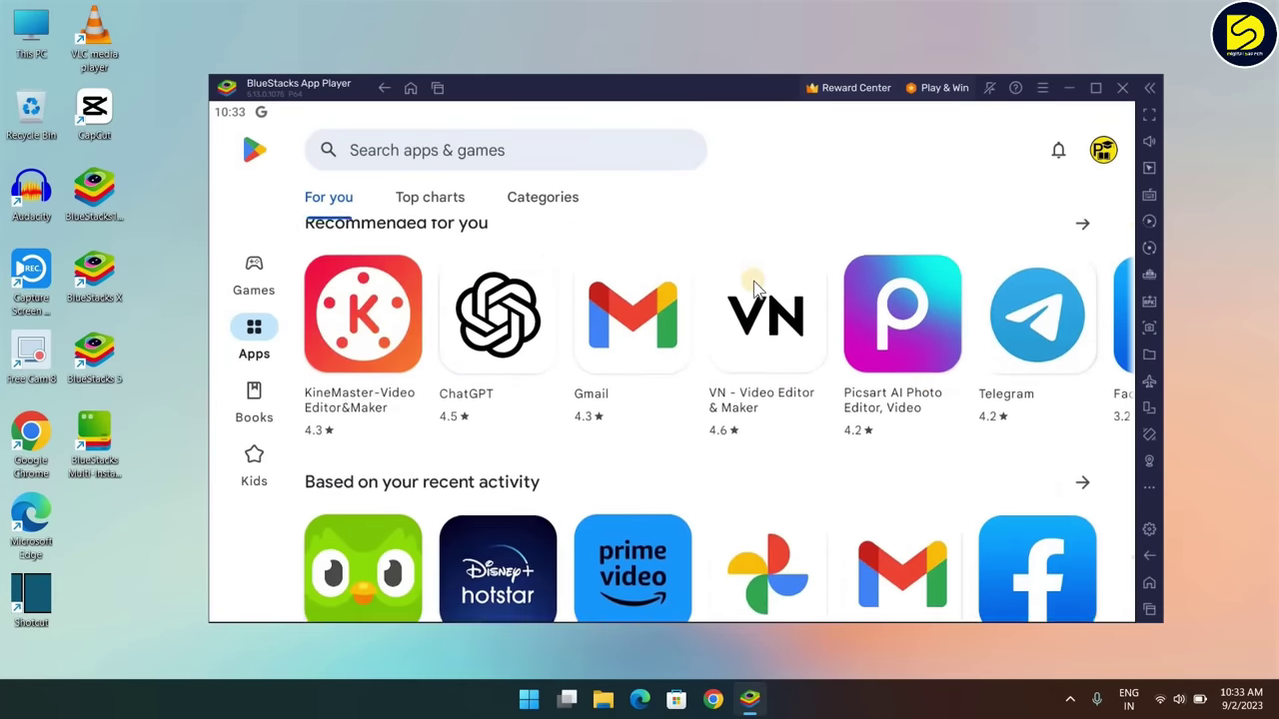
scroll(762, 417, "up", 3)
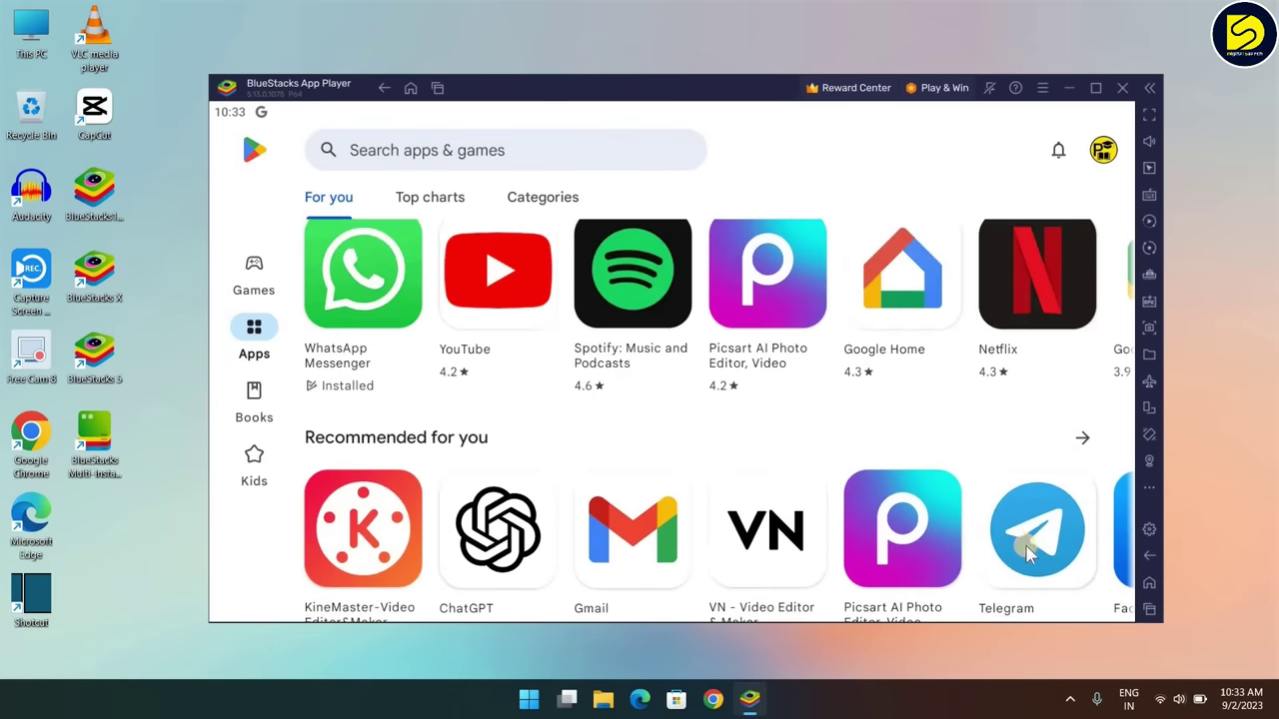
left_click(1029, 553)
left_click(957, 228)
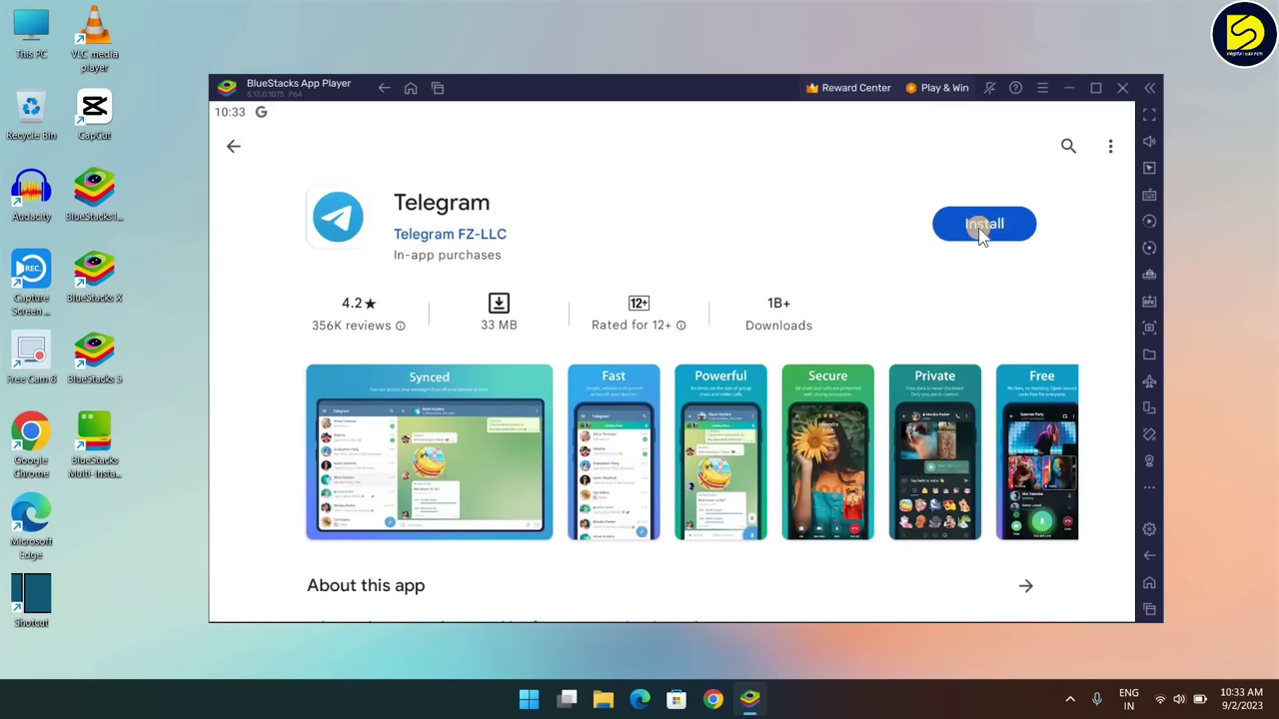
left_click(982, 228)
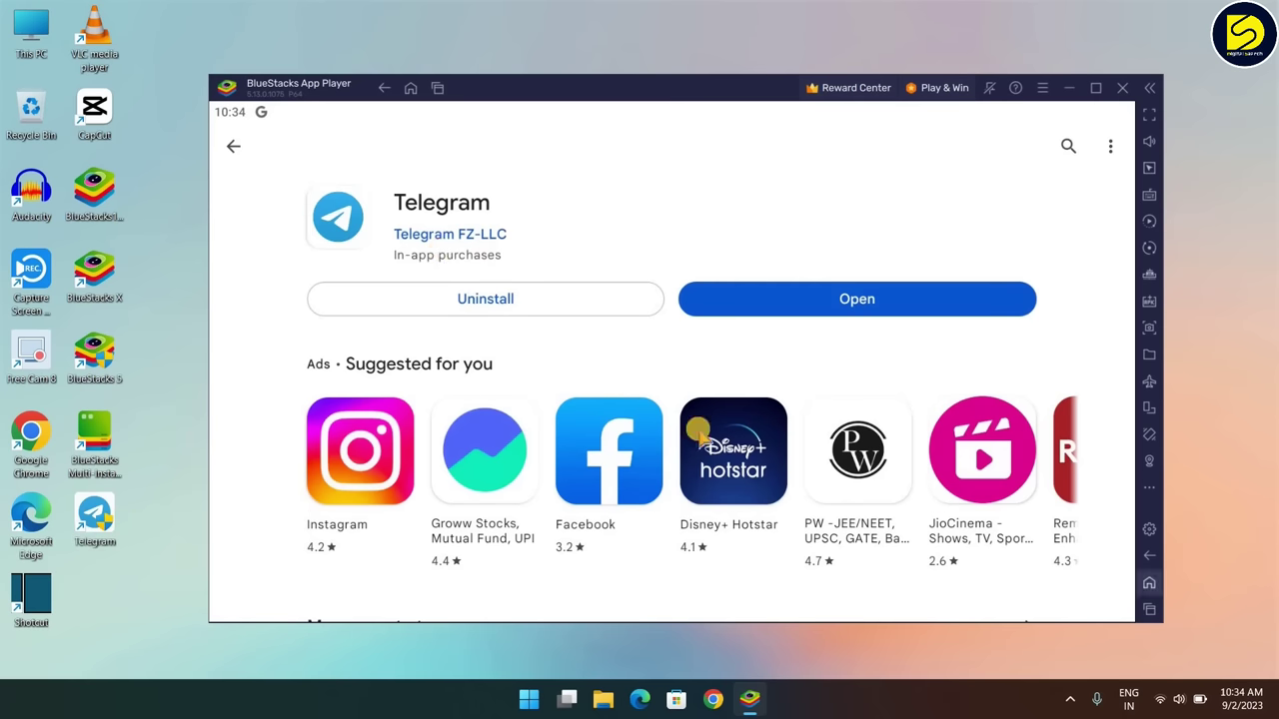
- Launch Telegram from the BlueStacks home screen to its phone number page and return to the home screen
left_click(1149, 583)
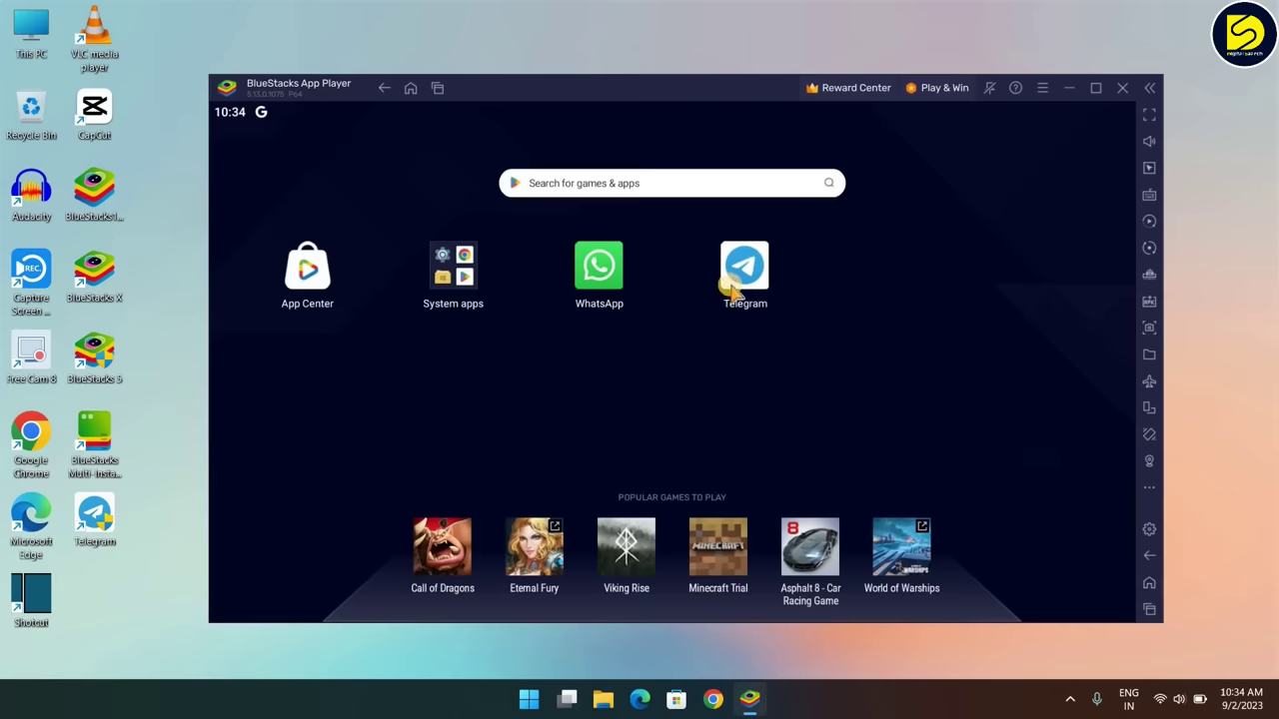
left_click(748, 269)
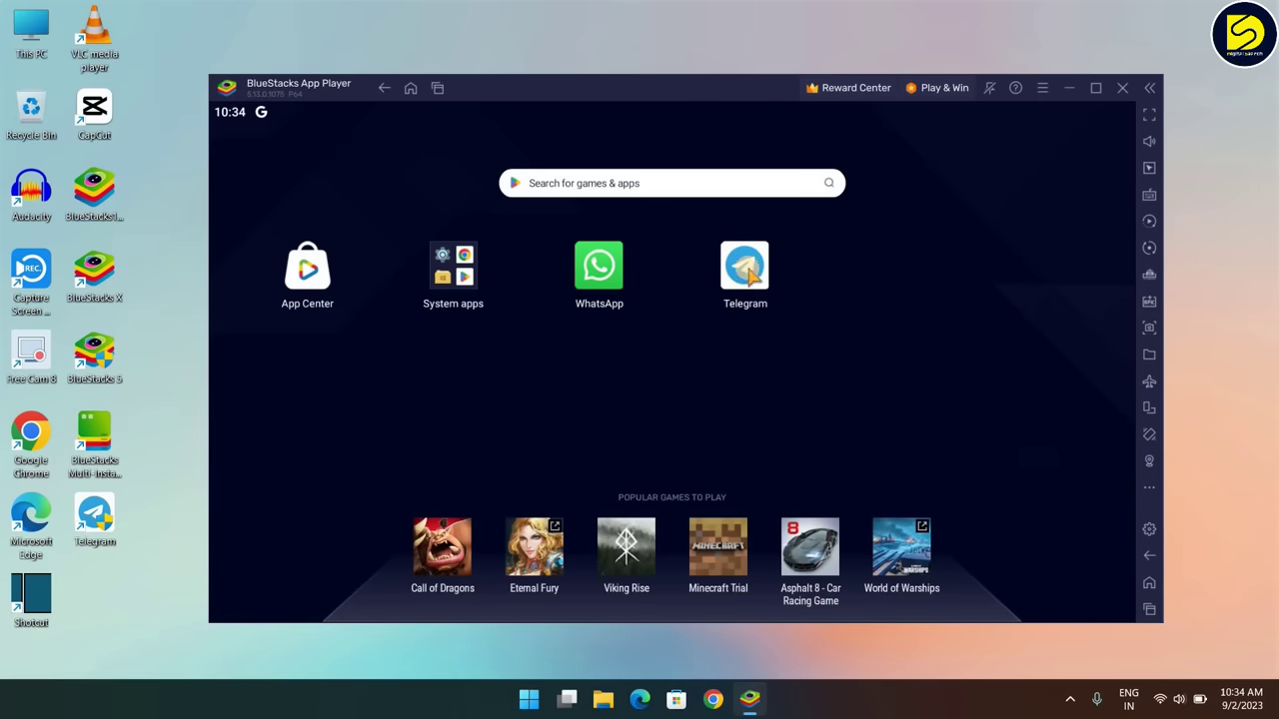
left_click(748, 272)
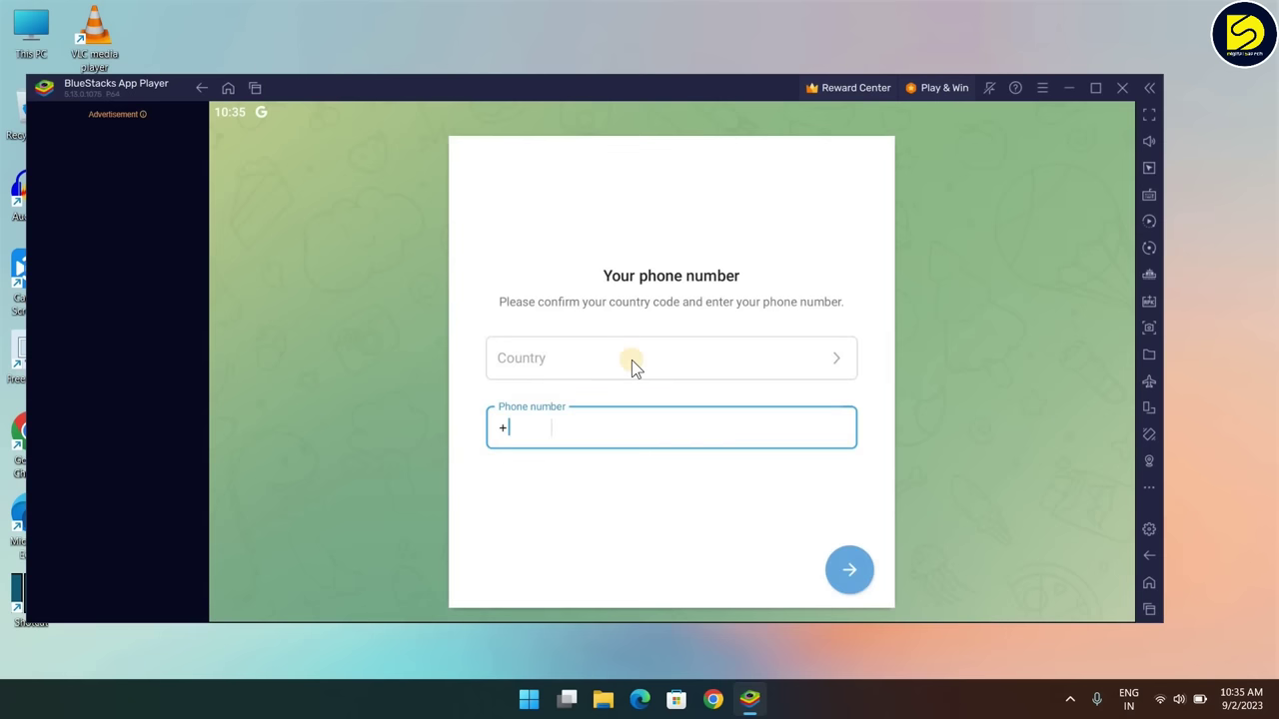
left_click(1152, 584)
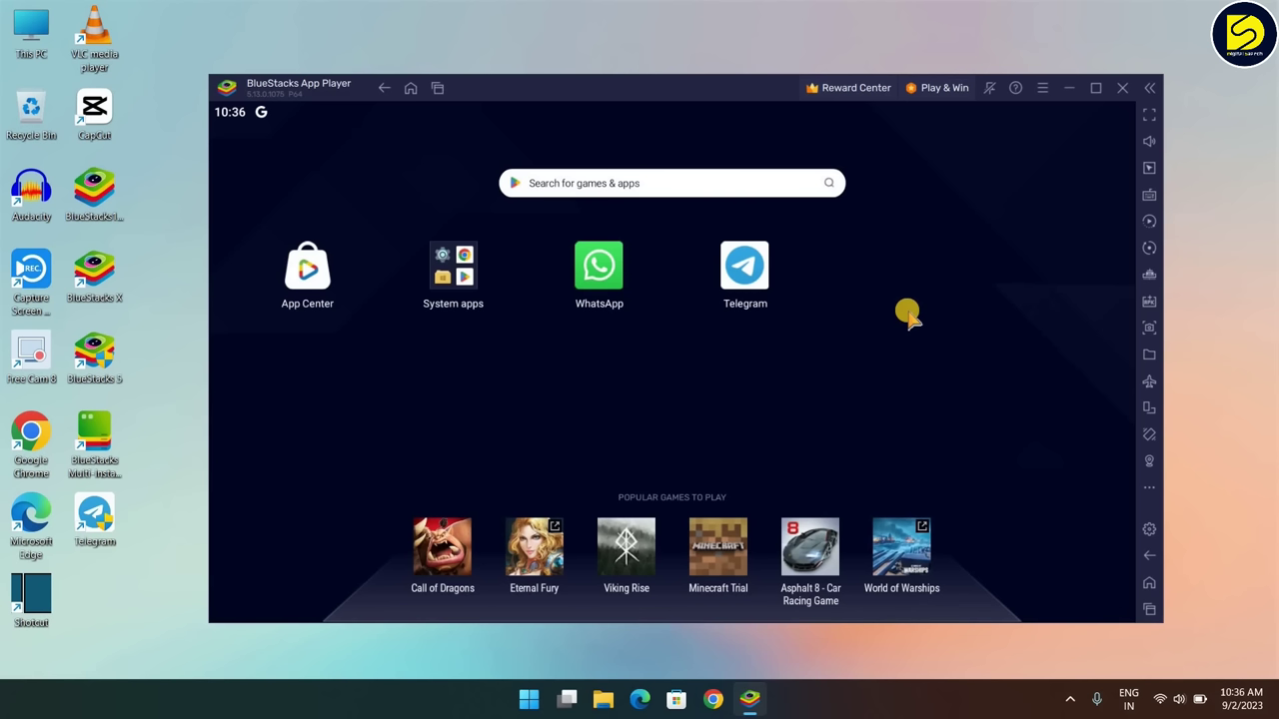
- View the BlueStacks settings and minimize the player window to the desktop
left_click(1042, 88)
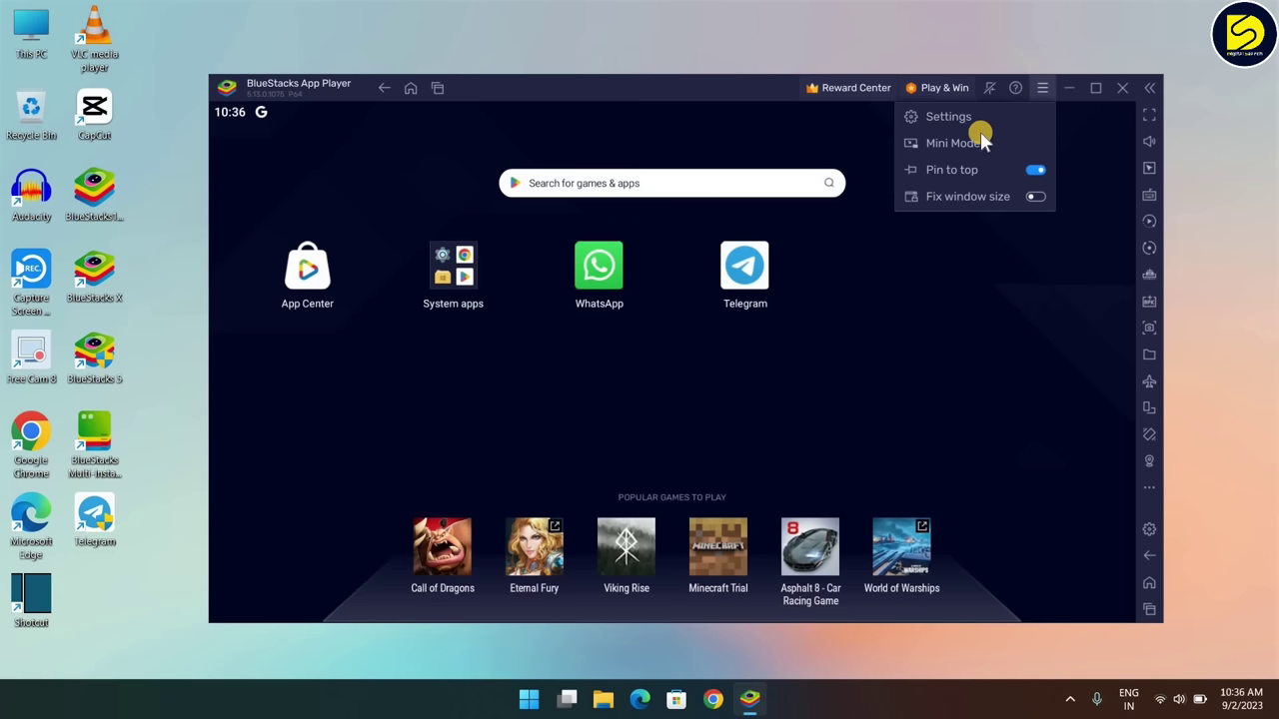
left_click(968, 118)
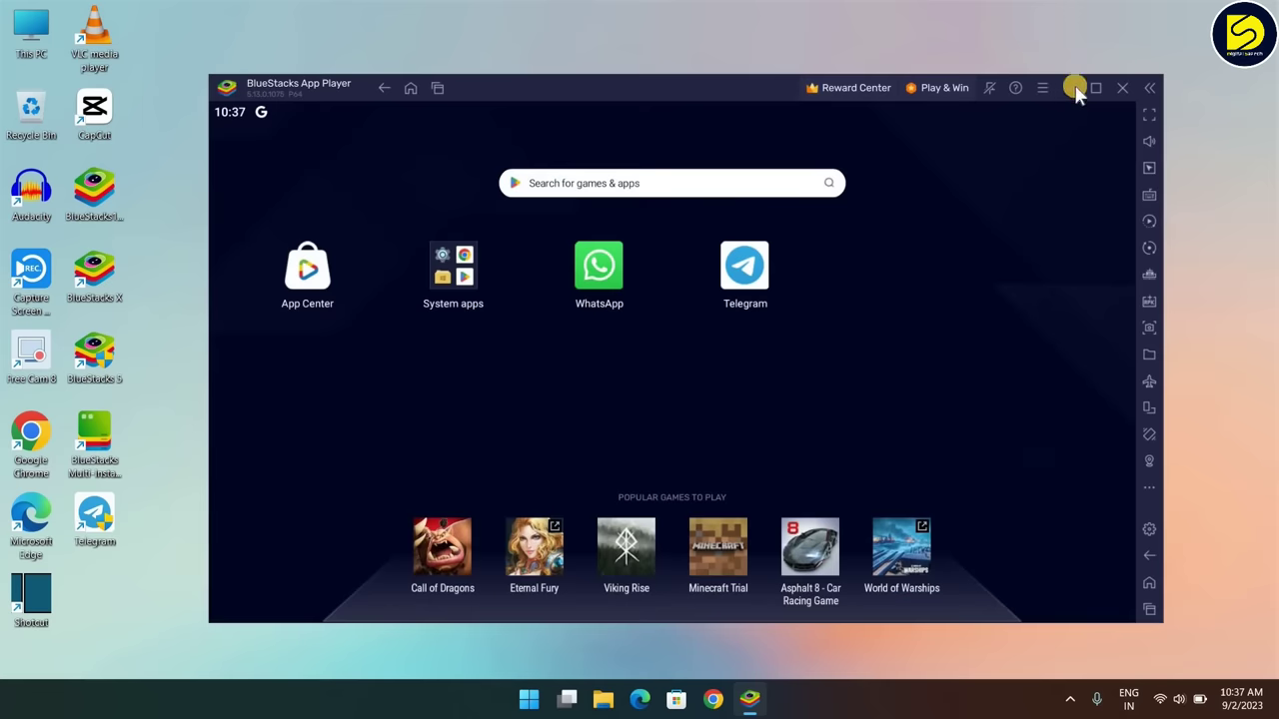
left_click(1076, 83)
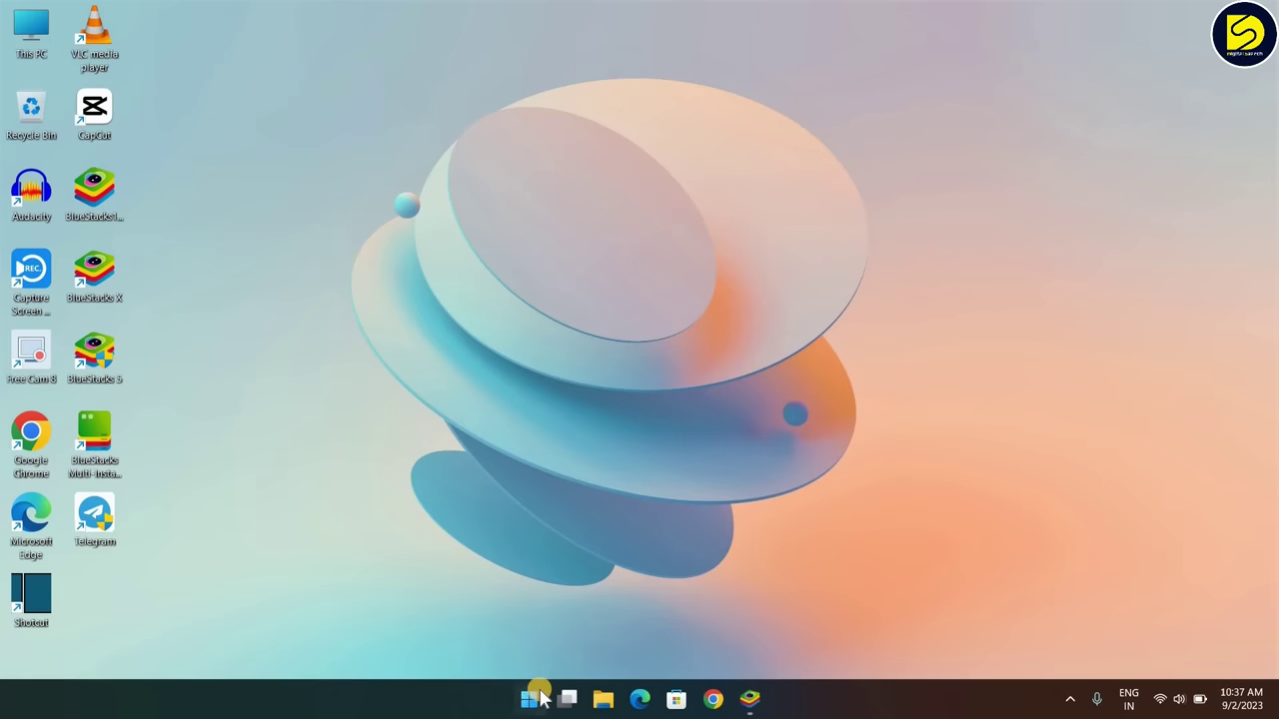
- Examine the processor and installed physical memory in the Windows System Information app and close it
left_click(529, 698)
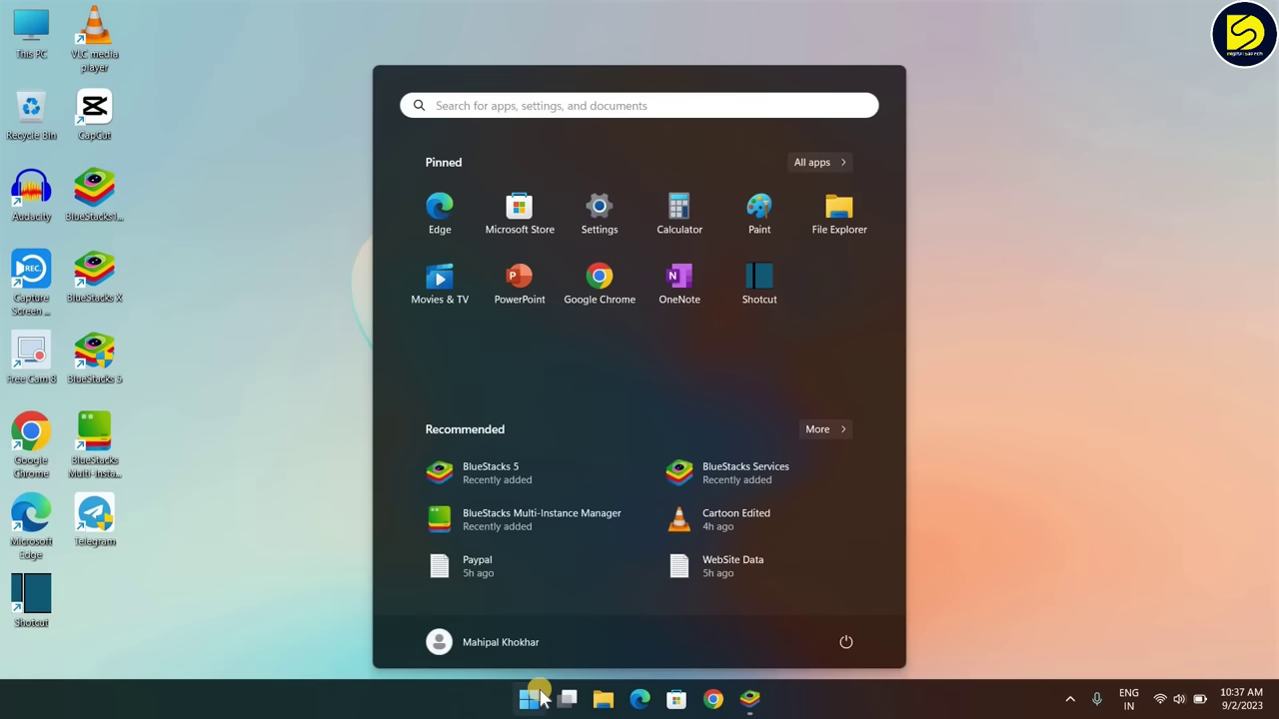
type("system info")
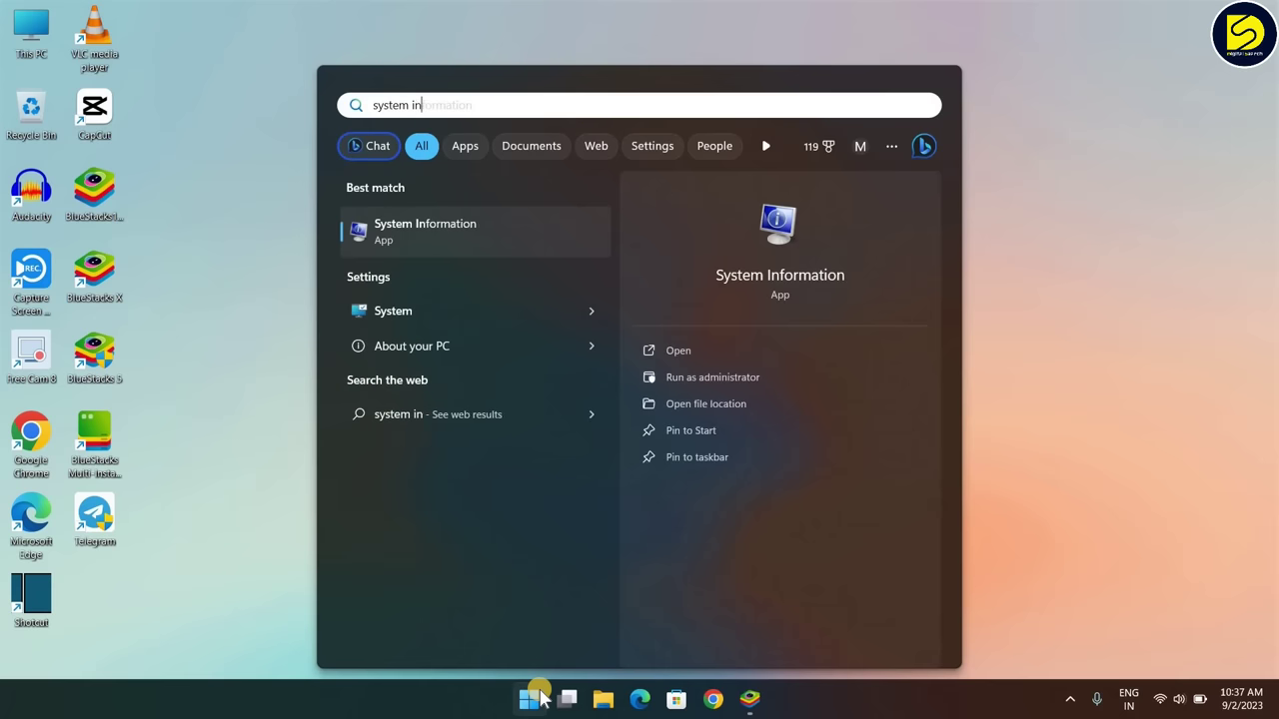
left_click(466, 240)
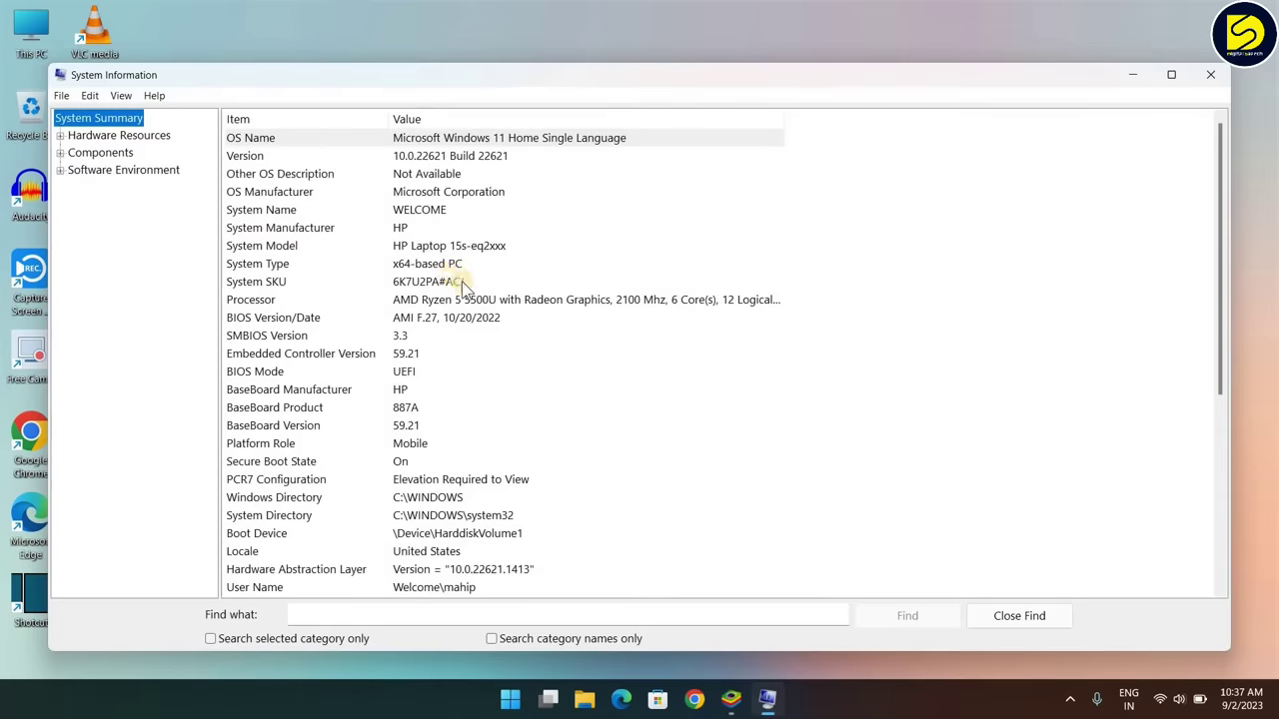
scroll(470, 290, "down", 5)
scroll(476, 304, "down", 1)
scroll(474, 290, "up", 7)
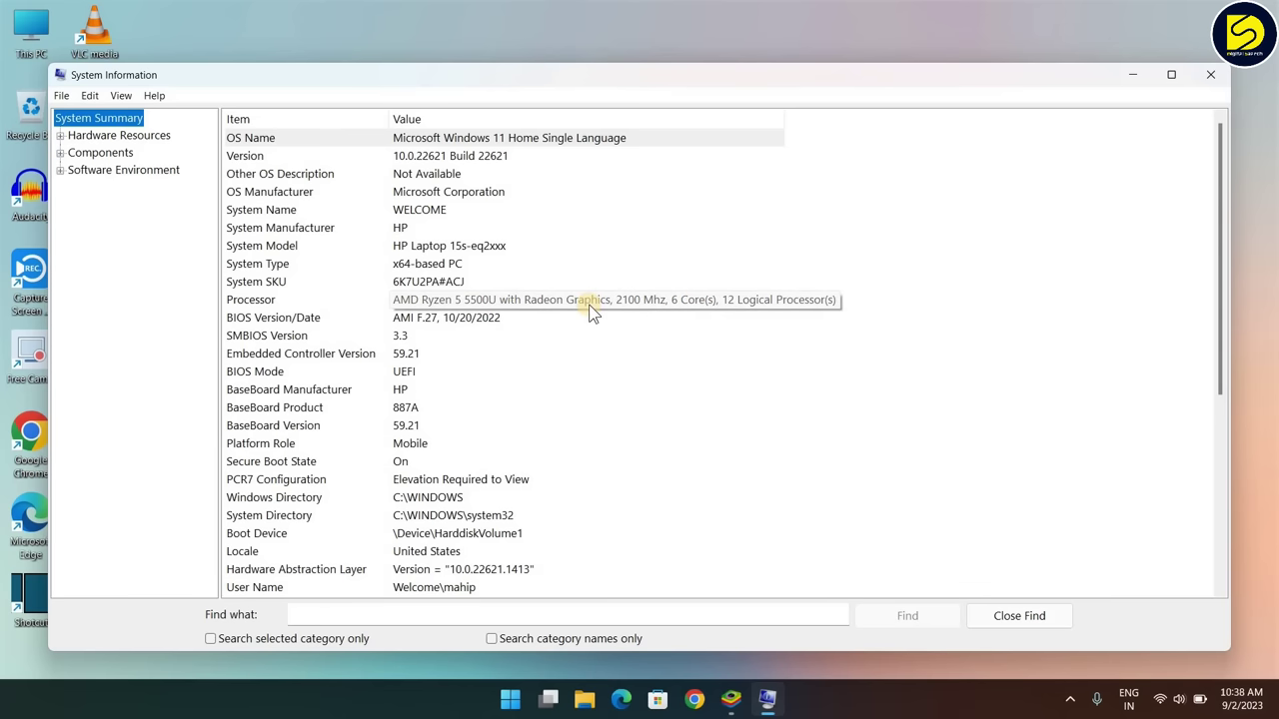
scroll(651, 330, "down", 5)
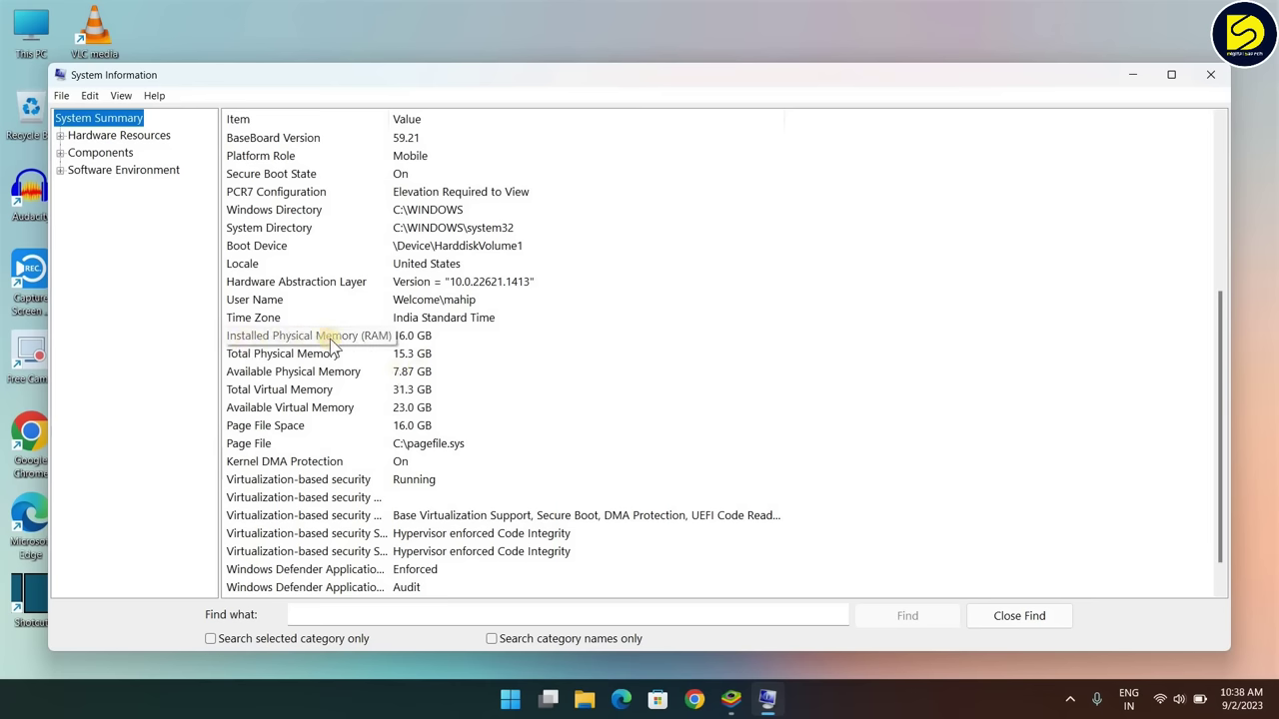
left_click(420, 338)
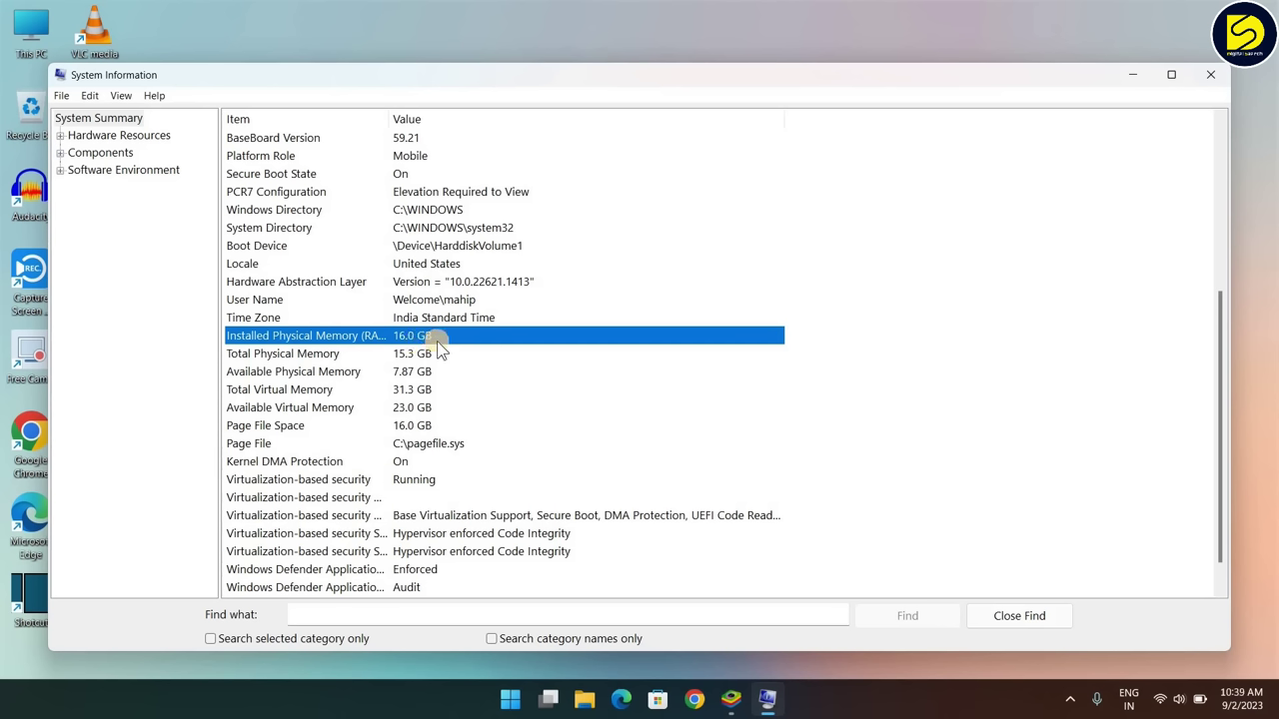
left_click(1215, 75)
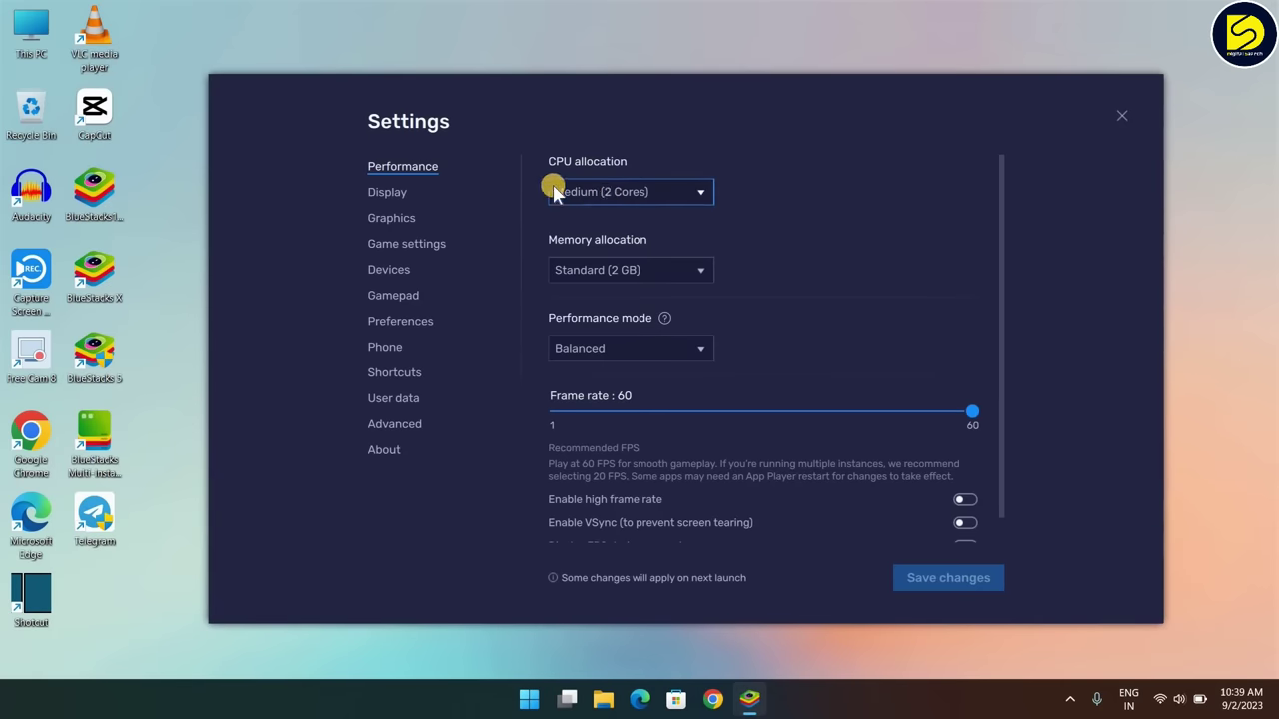
- In the BlueStacks performance settings, set CPU allocation to High (4 Cores), memory allocation to High (8 GB) and performance mode to High Performance
left_click(600, 194)
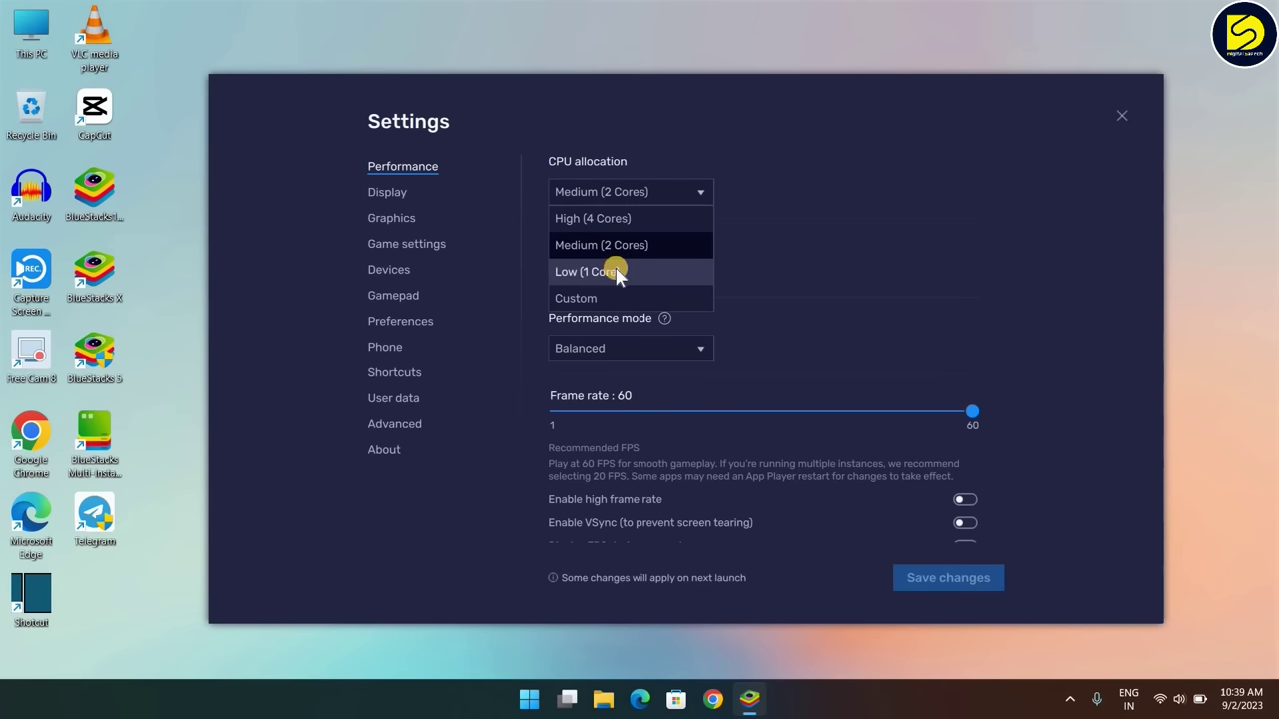
left_click(633, 219)
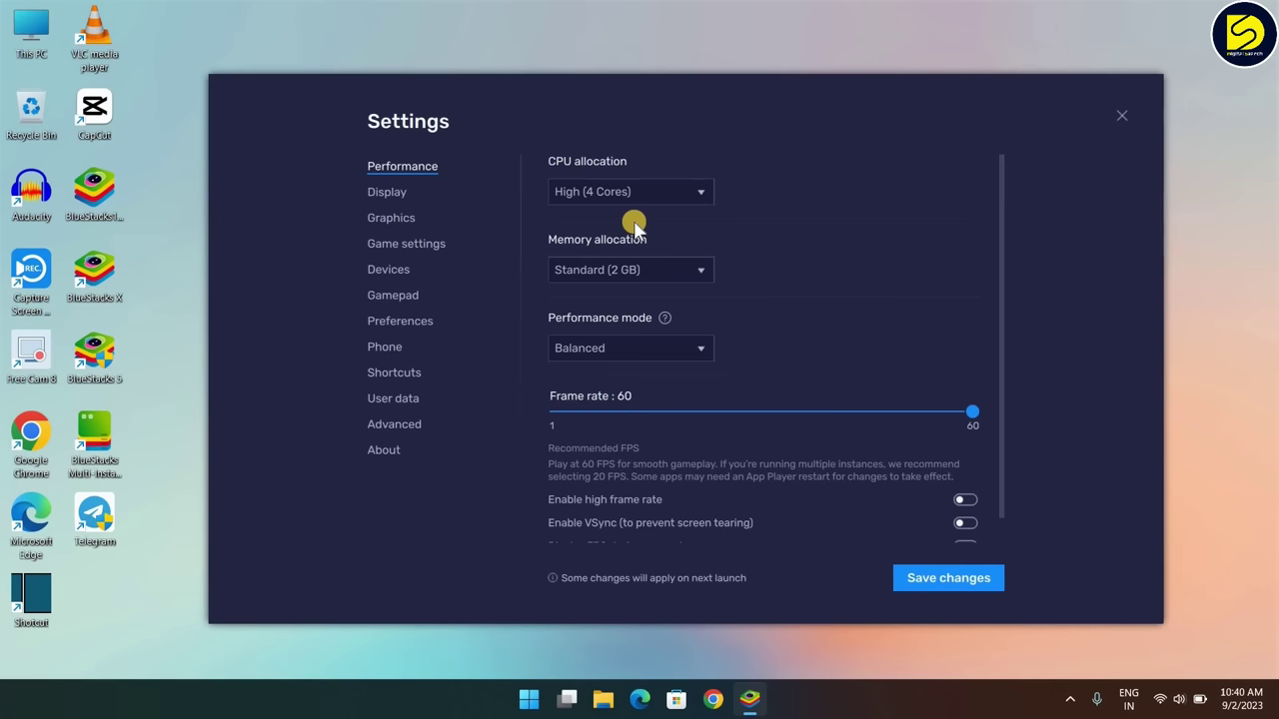
left_click(615, 278)
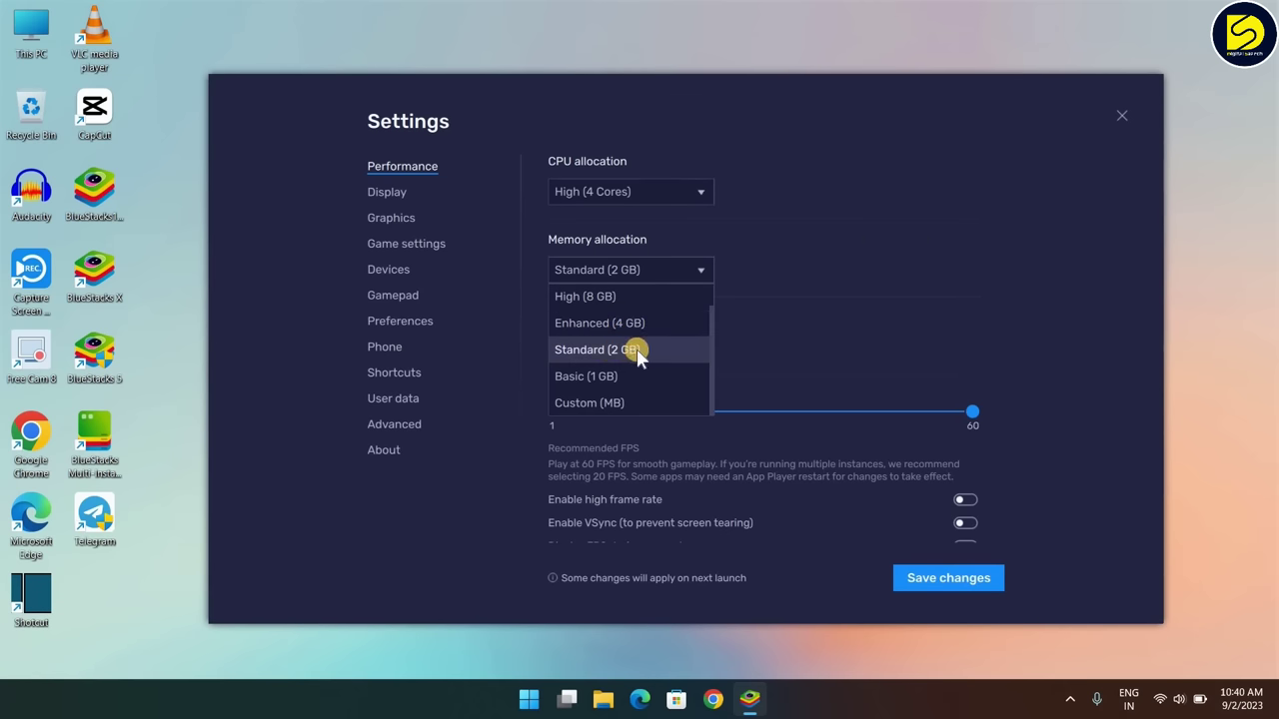
left_click(586, 297)
left_click(626, 352)
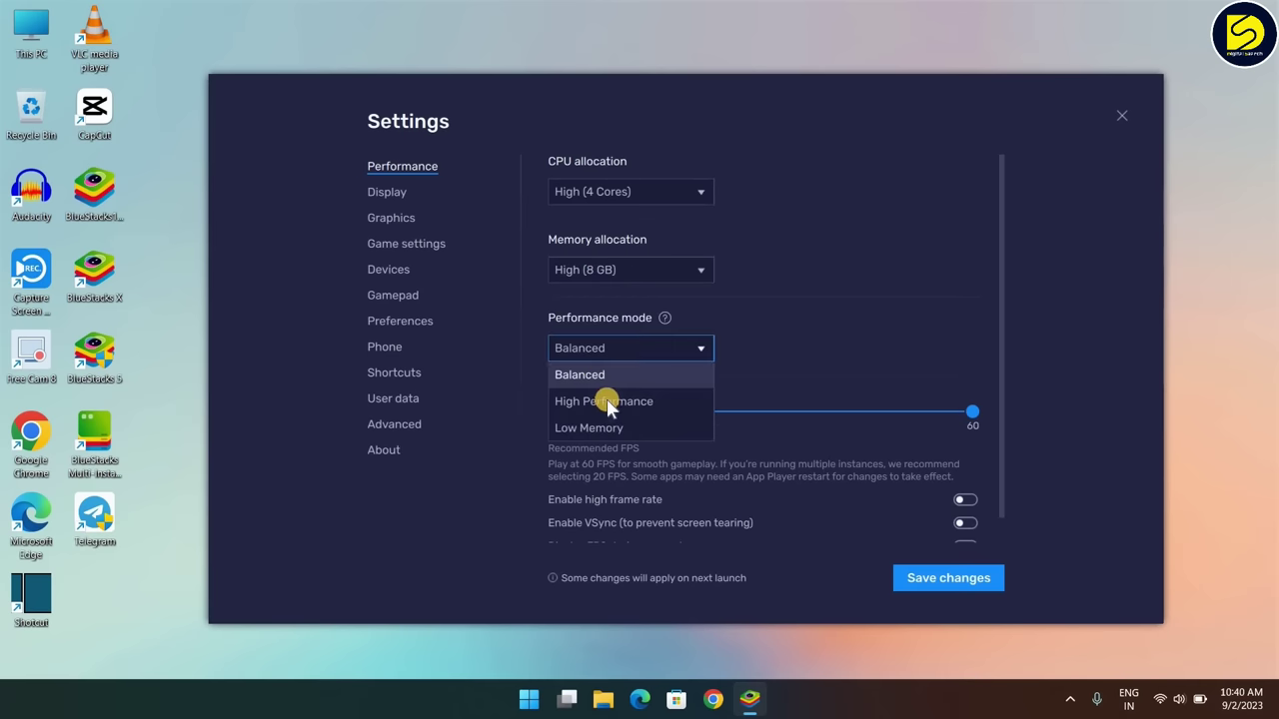
left_click(640, 405)
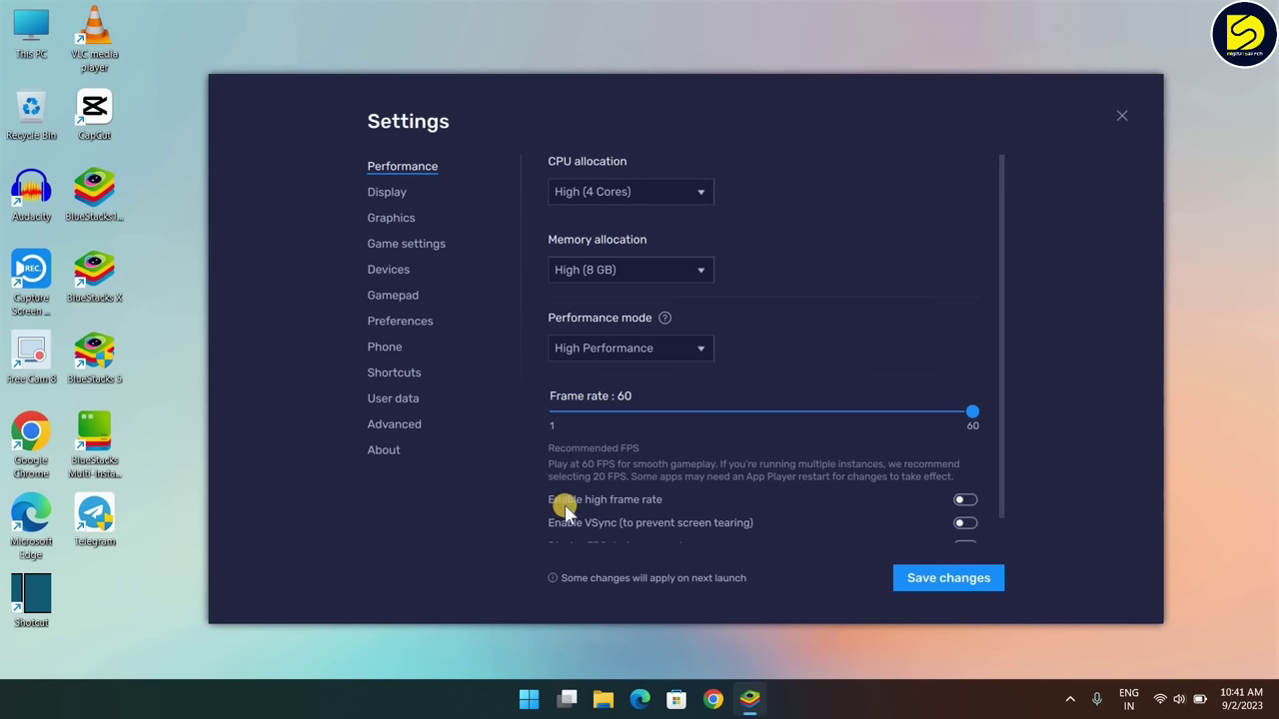
- Try the high frame rate option together with the frame rate slider, and switch the option off again
left_click(965, 502)
left_click(971, 416)
left_click(965, 500)
- Save the performance changes, restart the player to apply them and show the desktop
scroll(631, 430, "down", 1)
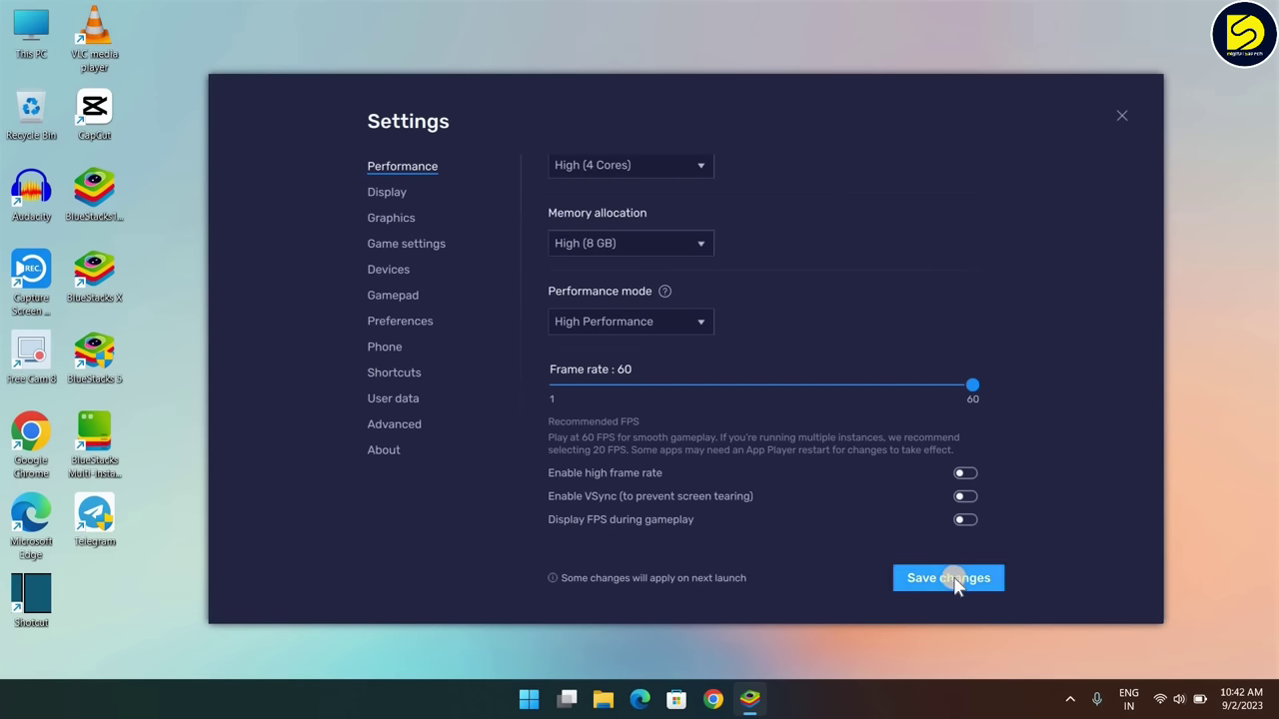
left_click(954, 582)
left_click(768, 390)
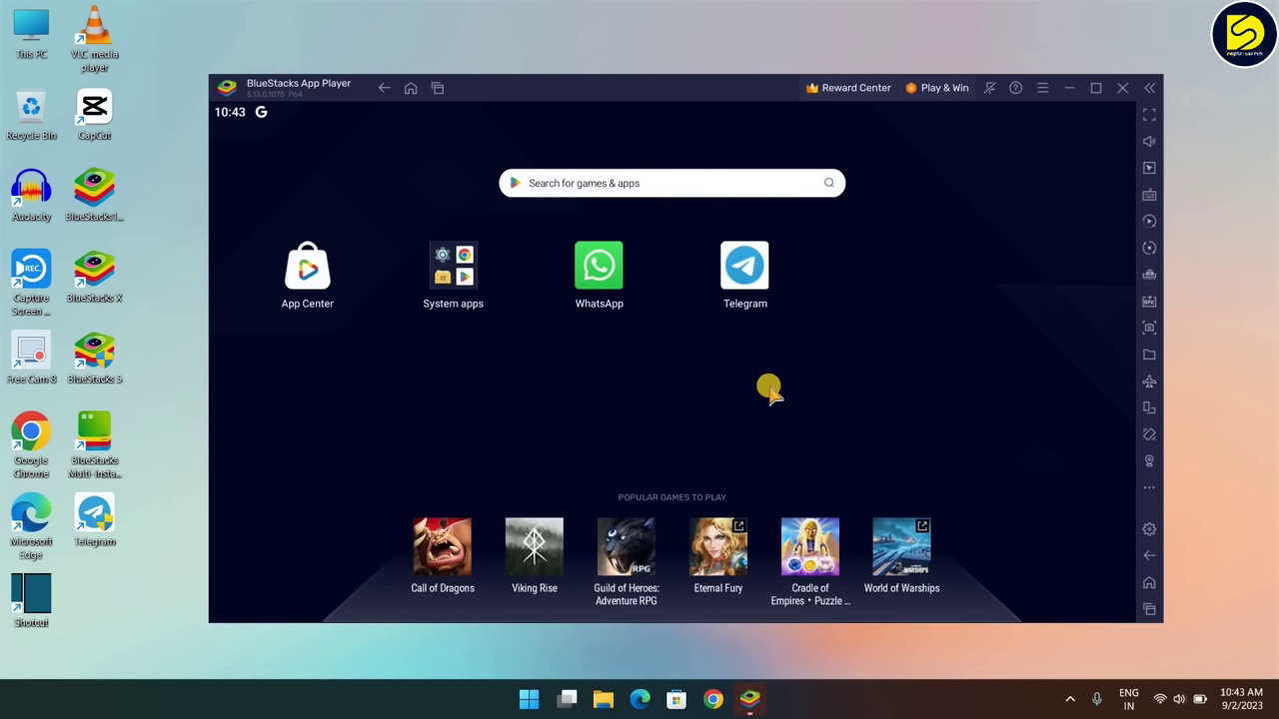
key("super+d")
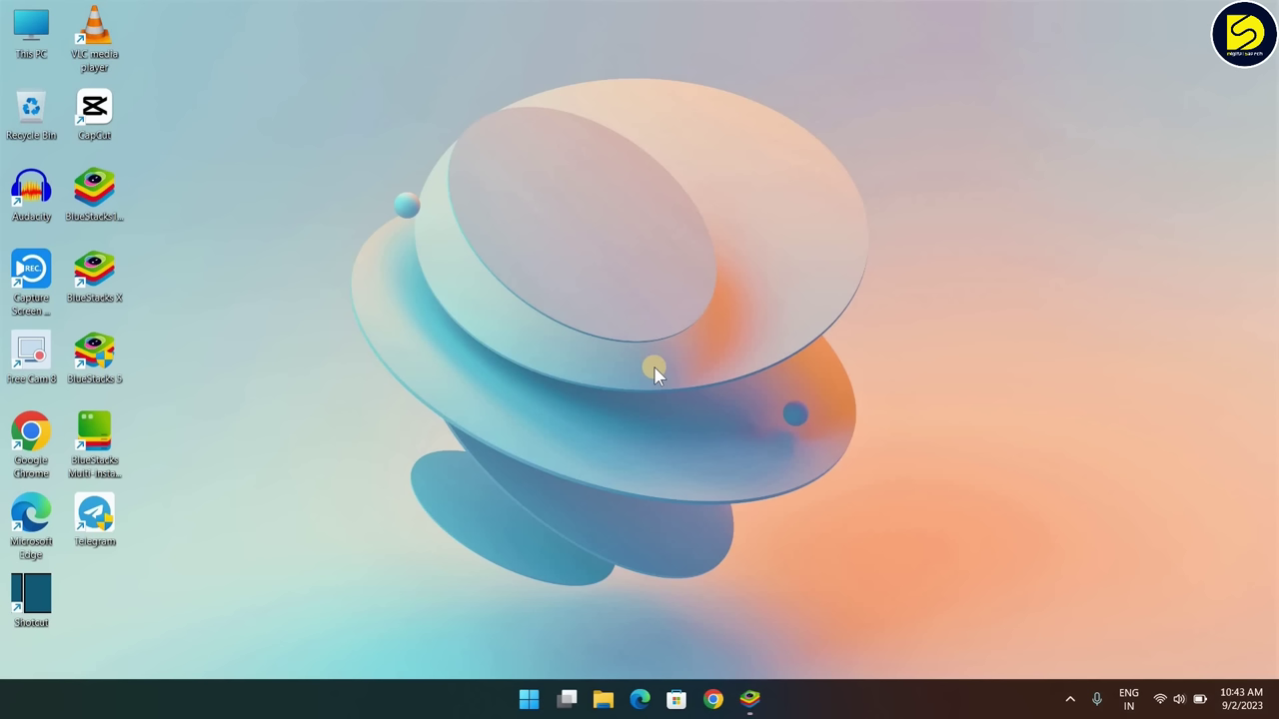